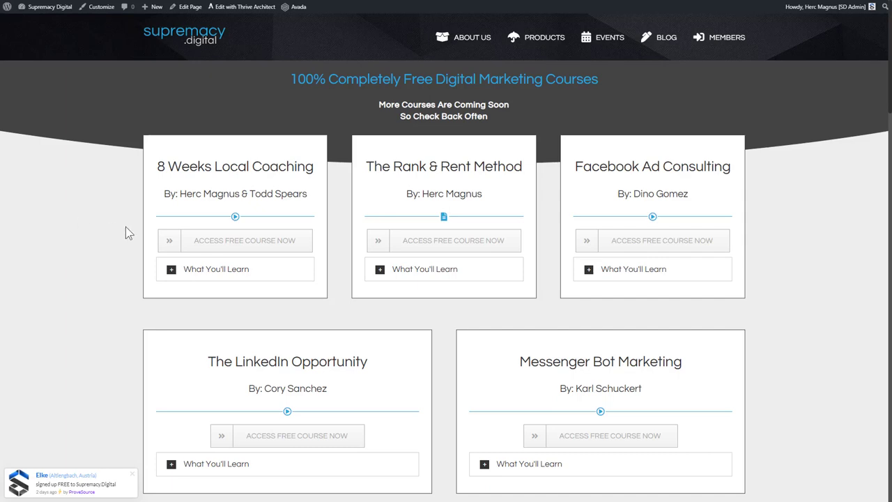
# Step: Preview the sign-up form for the 8 Weeks Local Coaching course and close it
pyautogui.click(218, 242)
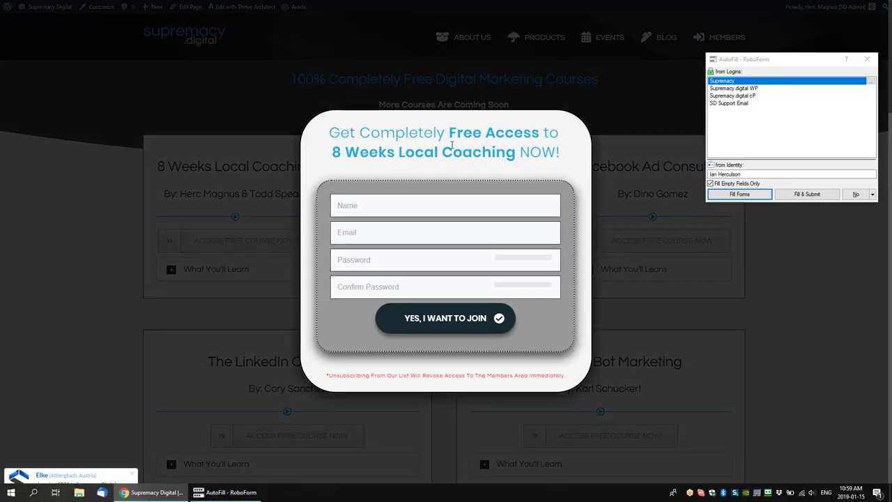
pyautogui.click(867, 62)
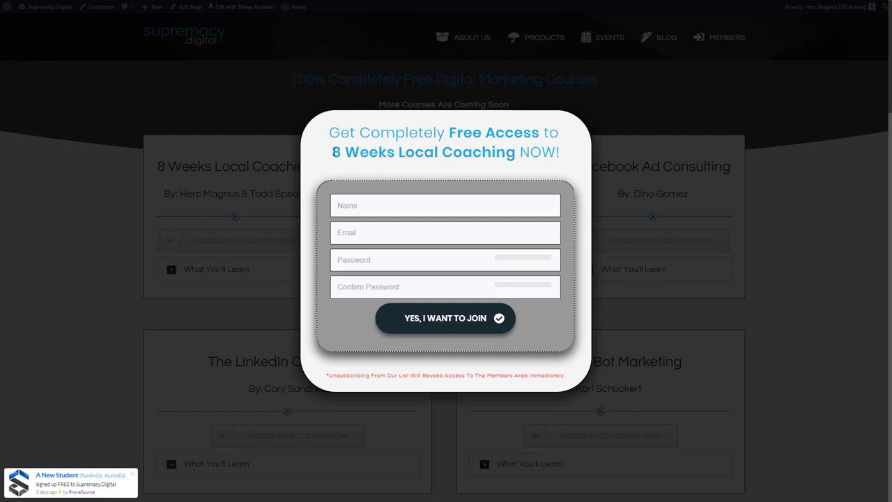
pyautogui.click(700, 80)
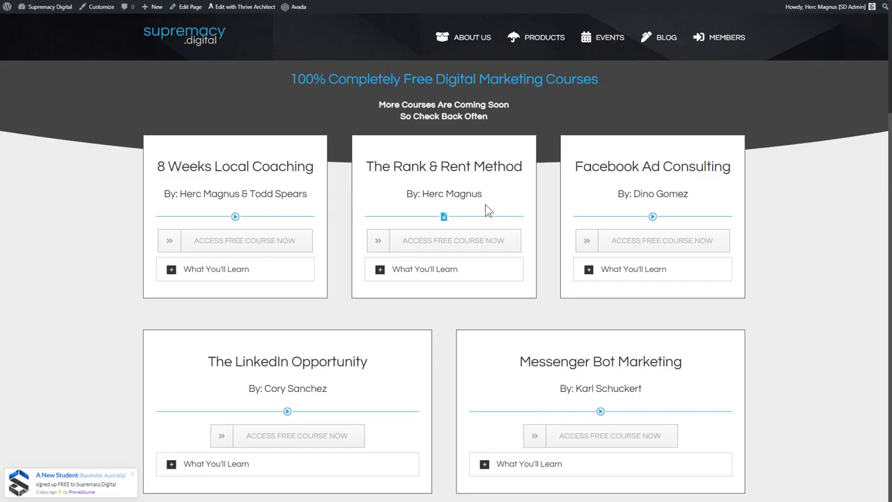
# Step: Preview the sign-up form for The Rank & Rent Method course, dismissing the autofill prompt and closing the form
pyautogui.click(441, 247)
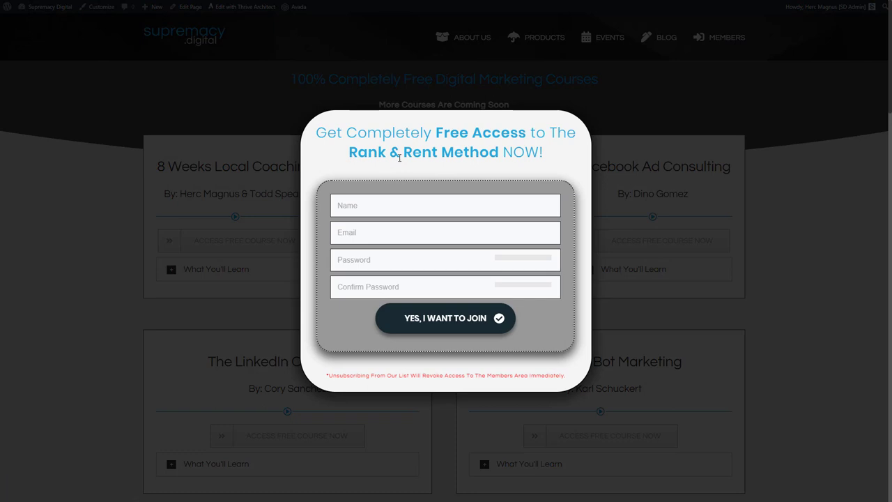
pyautogui.hotkey('ctrl', 'alt', 'f')
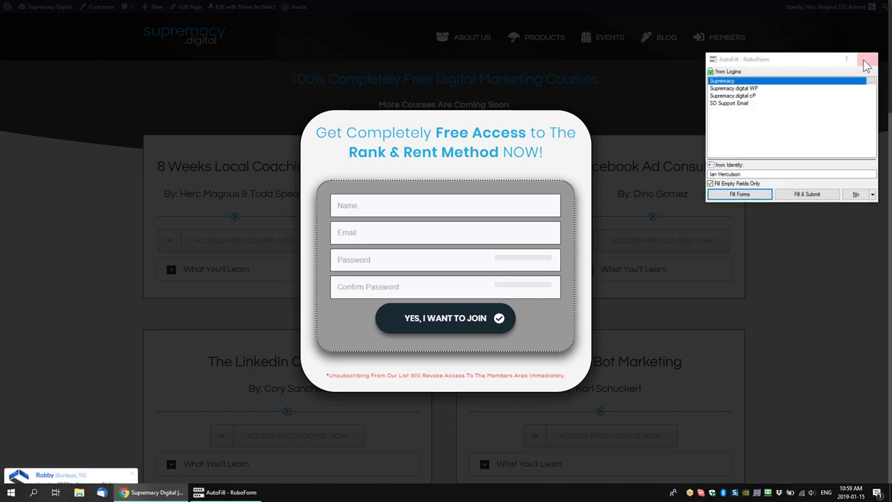
pyautogui.click(866, 60)
pyautogui.click(671, 106)
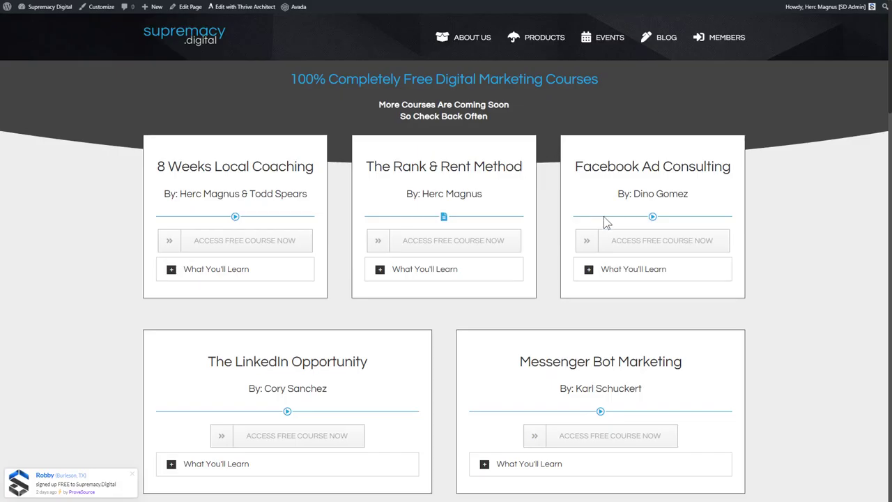
# Step: Preview the sign-up form behind the free join banner near the page footer, close it, and review the membership section
pyautogui.scroll(-5, 535, 194)
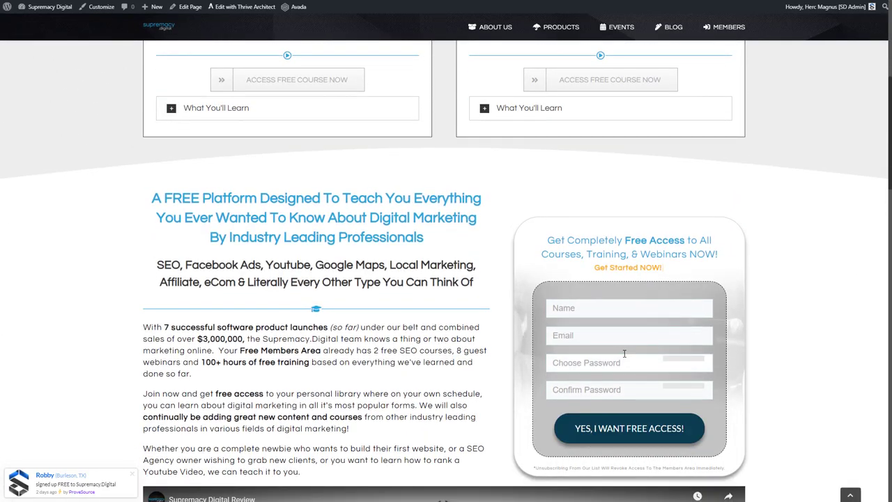
pyautogui.scroll(-4, 509, 310)
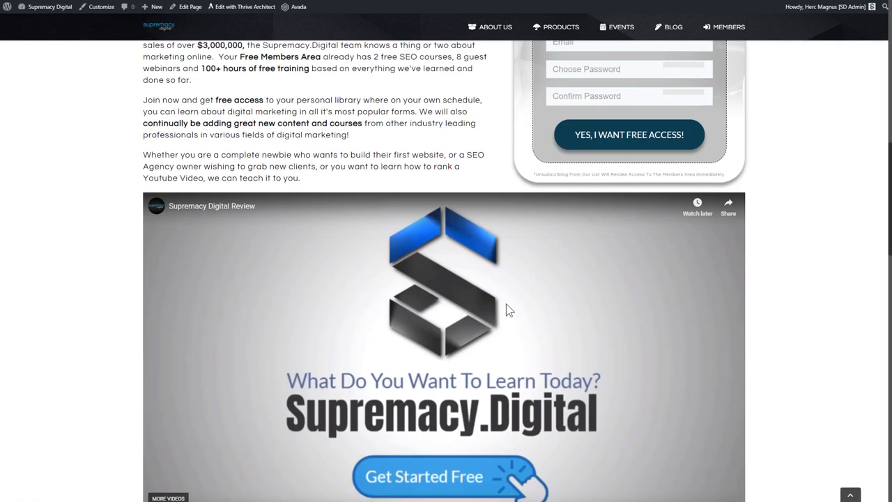
pyautogui.scroll(-20, 507, 310)
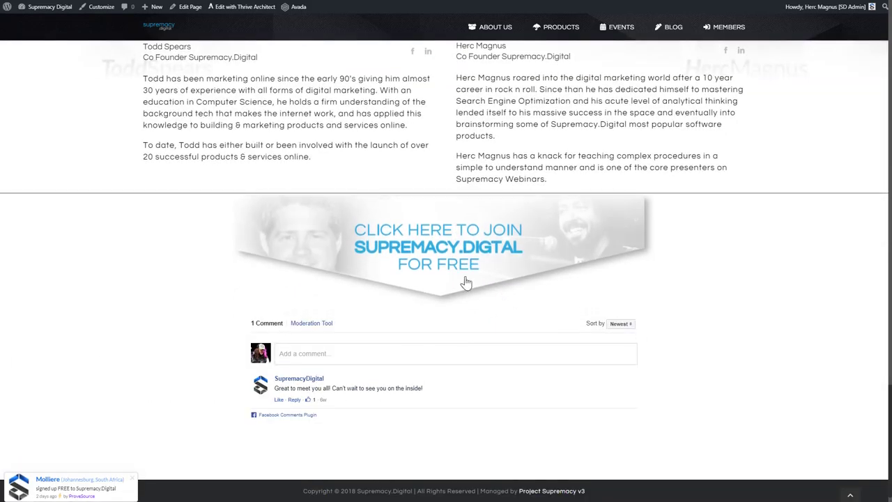
pyautogui.click(462, 278)
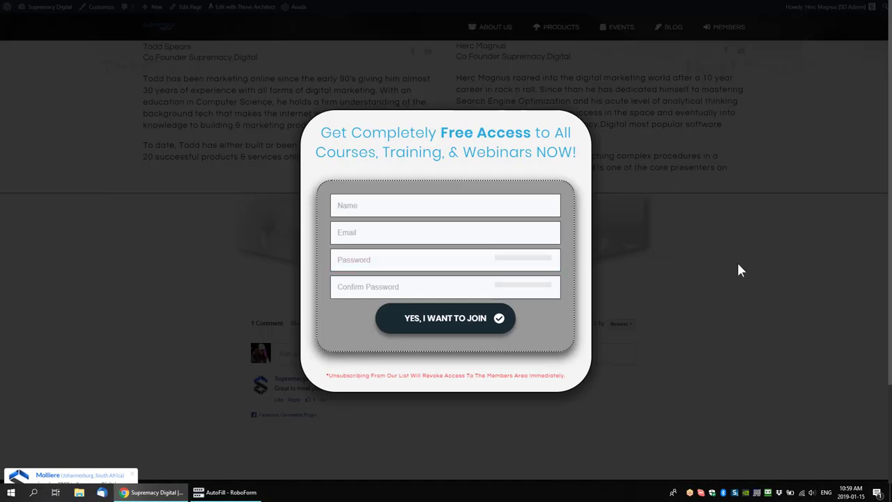
pyautogui.click(766, 271)
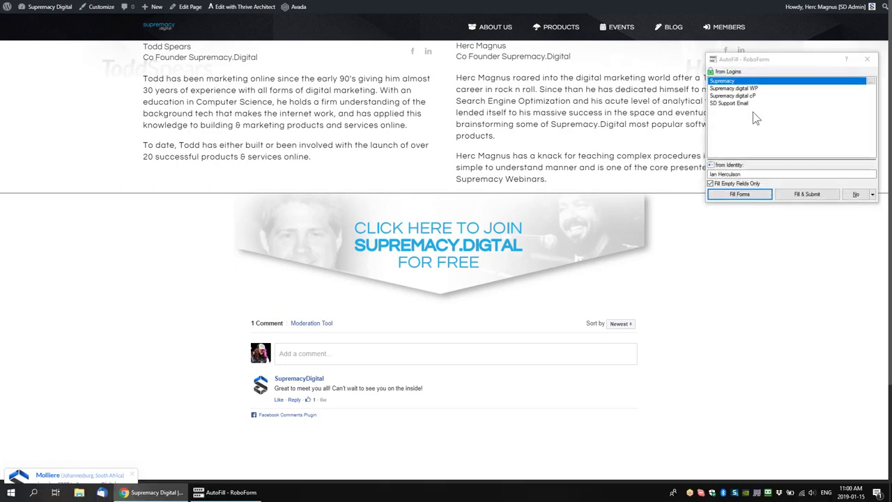
pyautogui.click(867, 58)
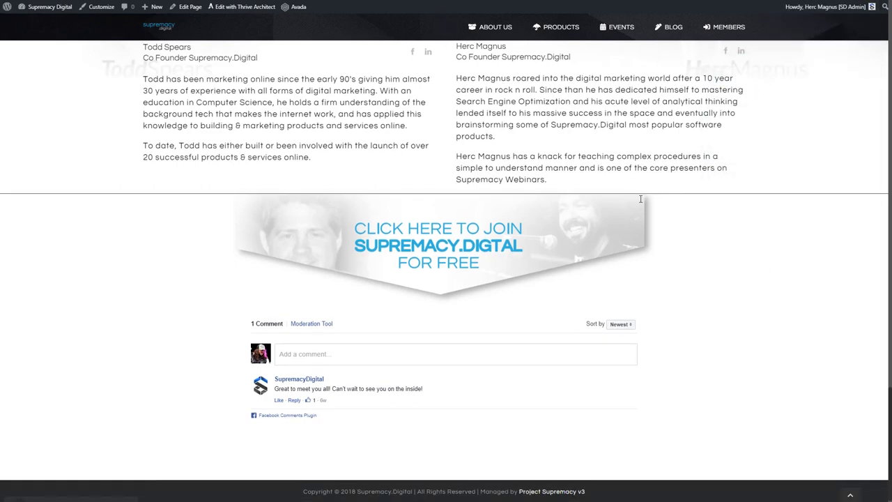
pyautogui.scroll(1, 662, 274)
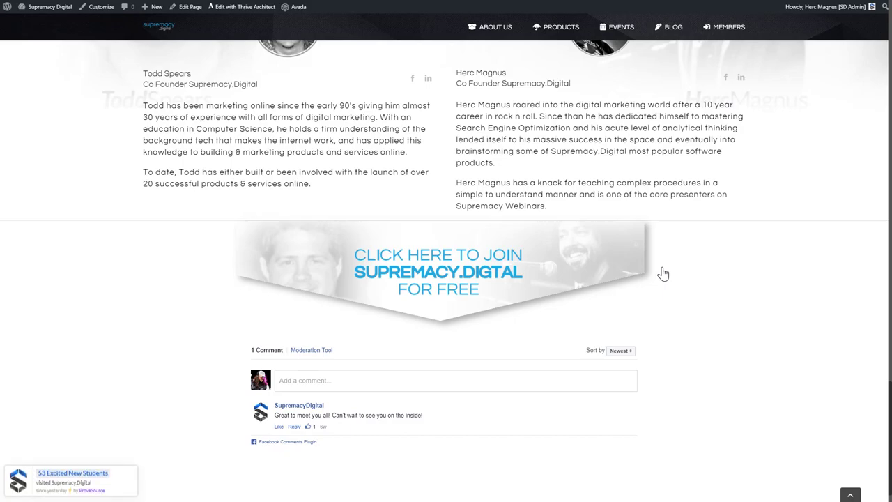
pyautogui.scroll(3, 667, 274)
pyautogui.scroll(20, 670, 273)
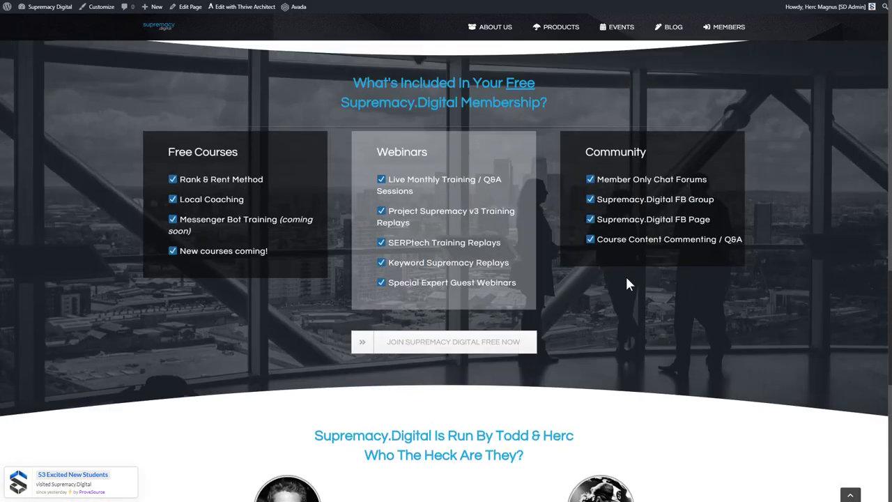
pyautogui.scroll(2, 584, 289)
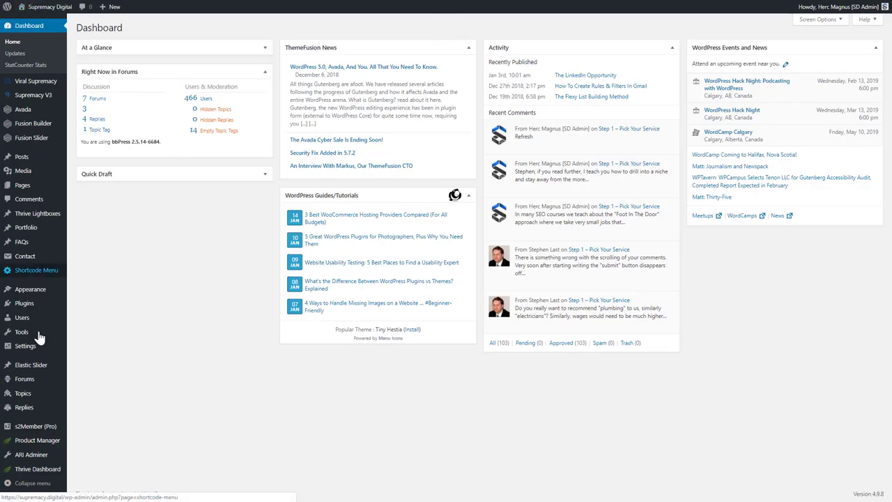
# Step: Open the API Connections manager from the Thrive Dashboard in the WordPress admin
pyautogui.moveTo(35, 478)
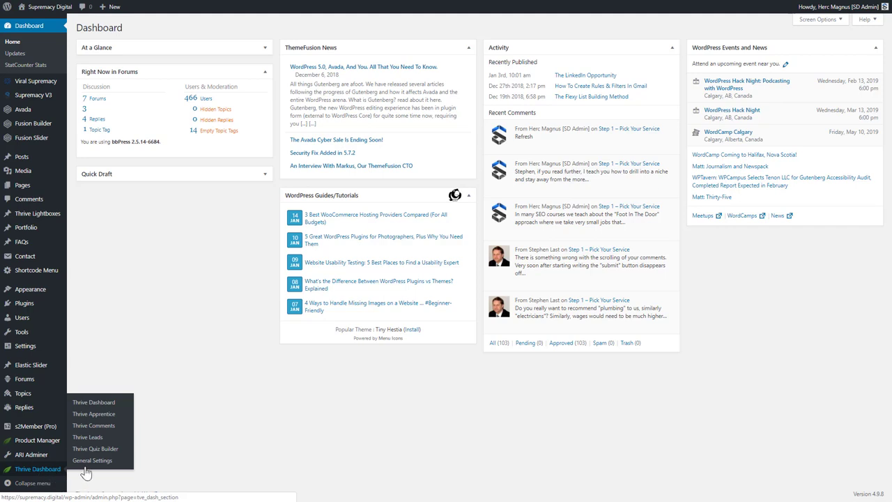
pyautogui.click(105, 403)
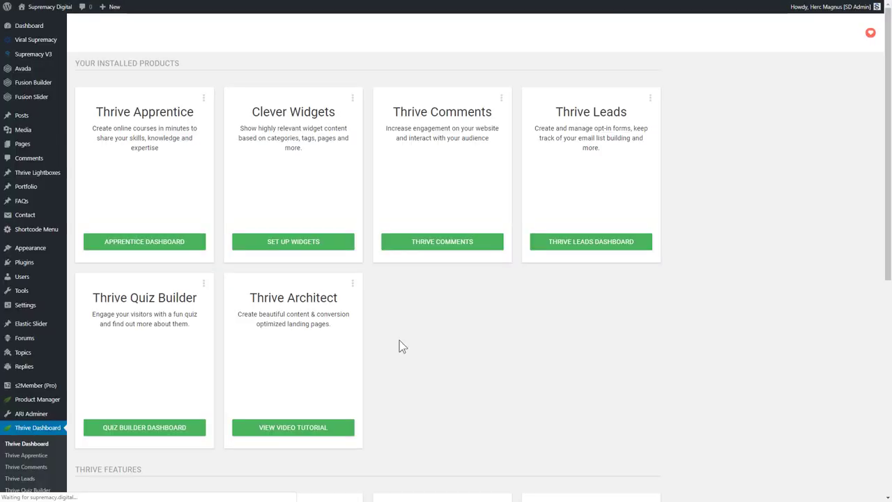
pyautogui.scroll(-3, 480, 302)
pyautogui.scroll(-2, 480, 302)
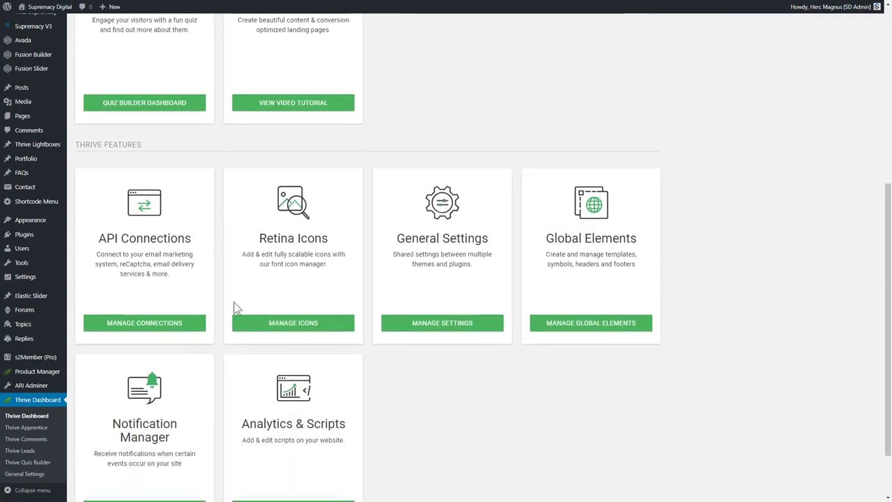
pyautogui.moveTo(97, 238); pyautogui.dragTo(198, 239)
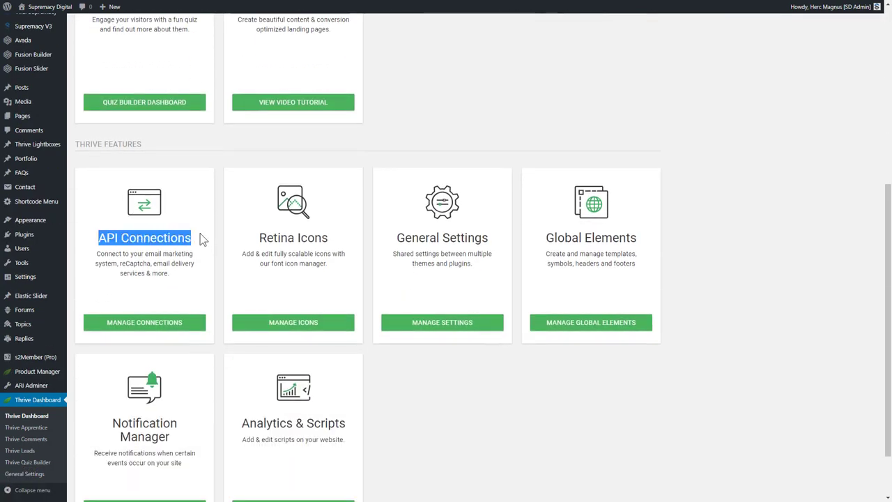
pyautogui.click(199, 241)
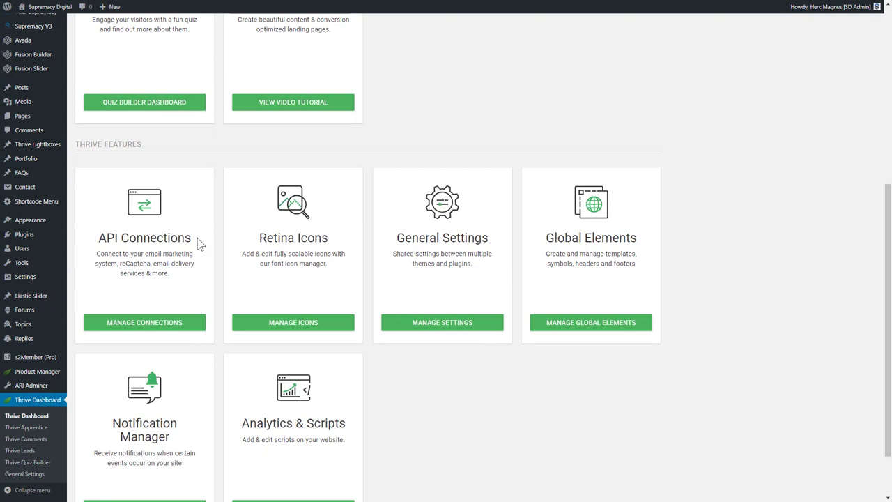
pyautogui.click(143, 328)
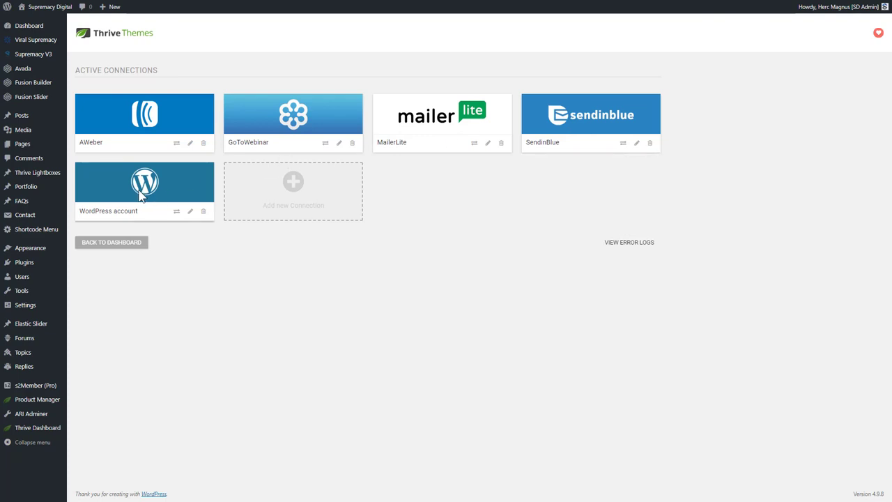
# Step: Browse the apps offered for a new API connection and close the list without choosing one
pyautogui.click(297, 194)
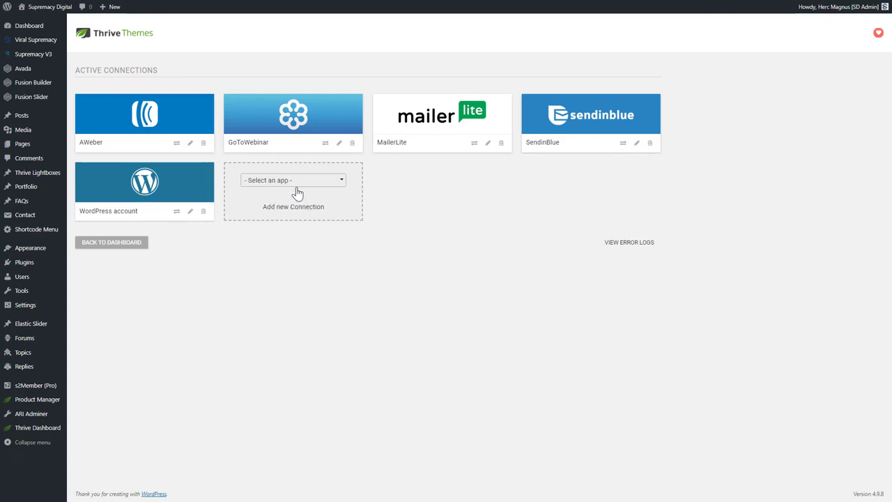
pyautogui.click(304, 183)
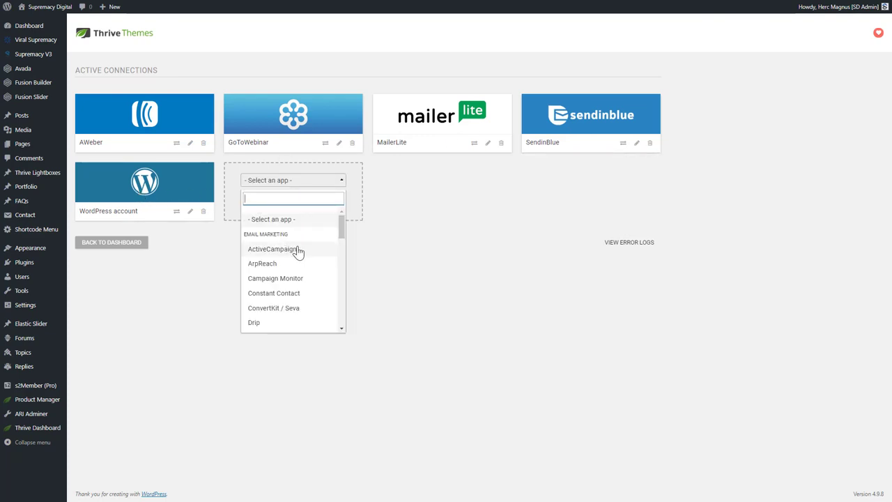
pyautogui.moveTo(340, 232); pyautogui.dragTo(334, 277)
pyautogui.click(381, 275)
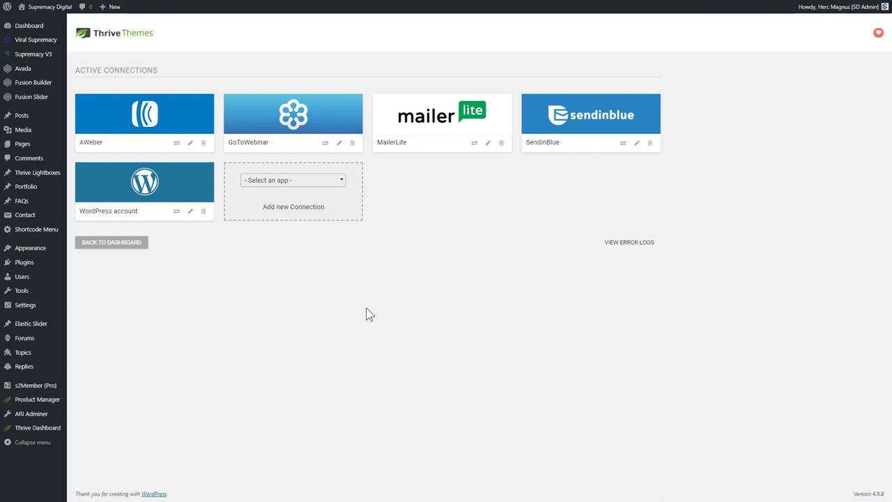
# Step: Open the JOIN SD form of the JOIN SD MAIN lead shortcode in the Thrive Leads design editor
pyautogui.click(94, 446)
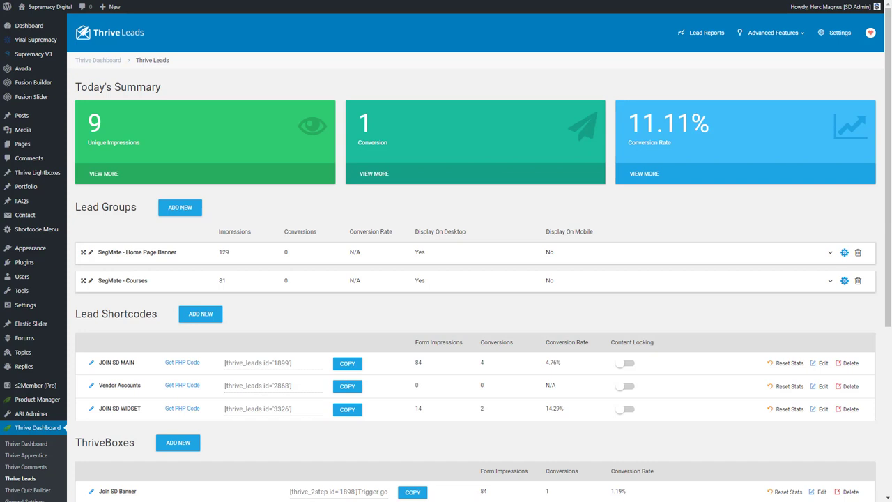
pyautogui.scroll(-2, 422, 283)
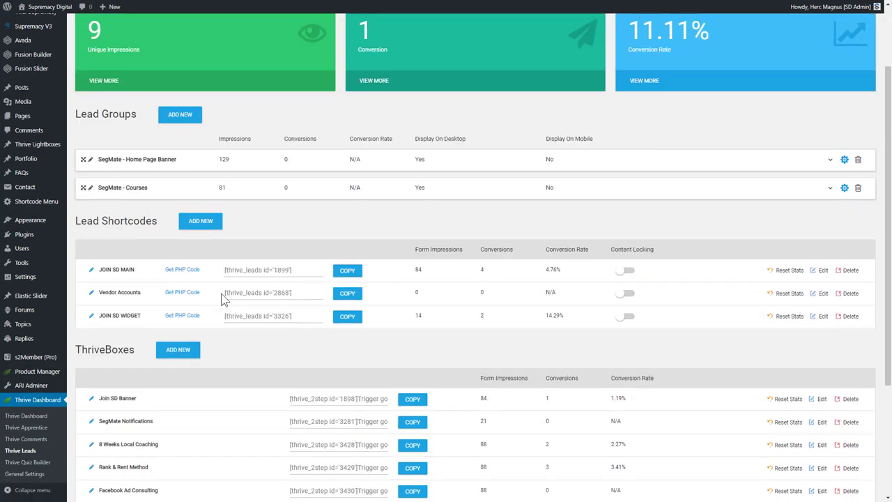
pyautogui.scroll(-2, 227, 398)
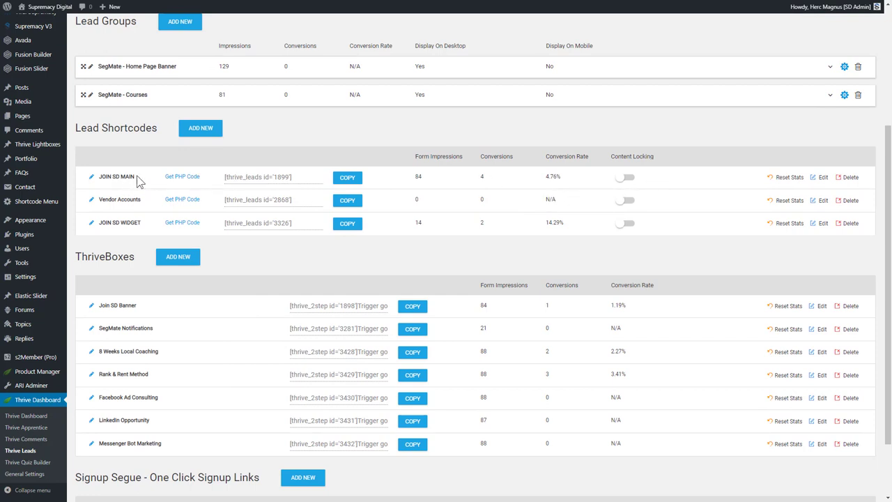
pyautogui.moveTo(134, 177); pyautogui.dragTo(102, 178)
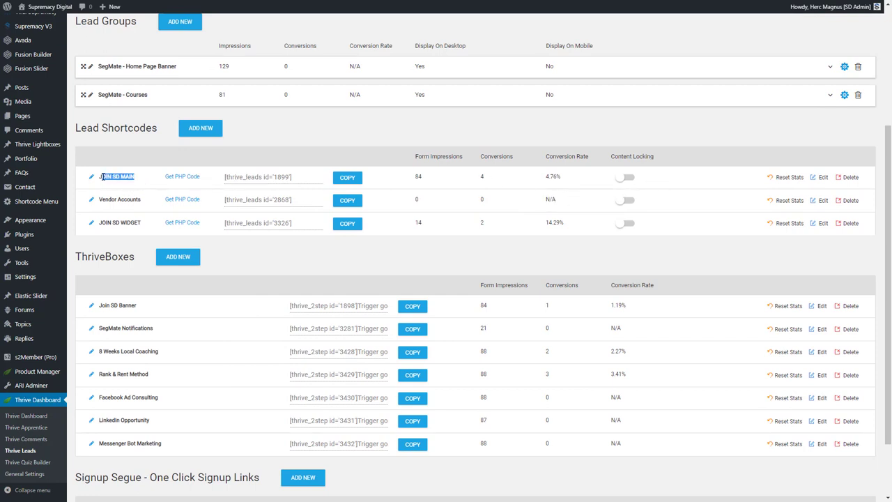
pyautogui.click(821, 177)
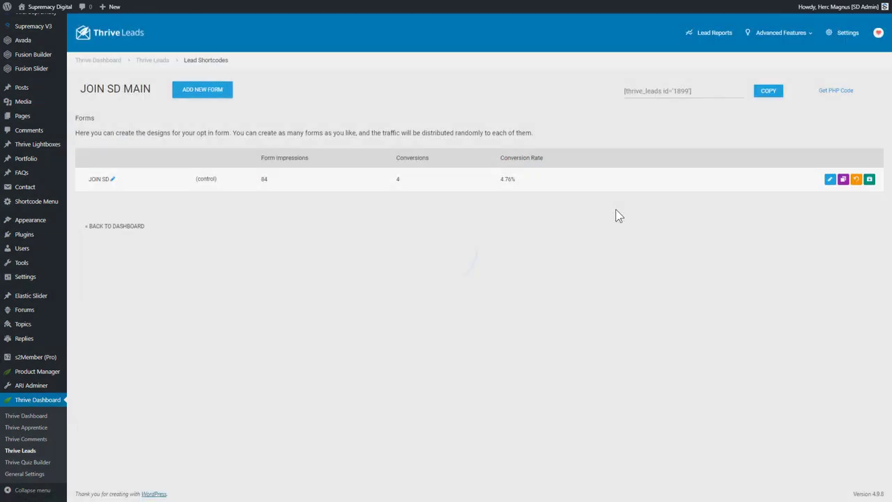
pyautogui.click(831, 182)
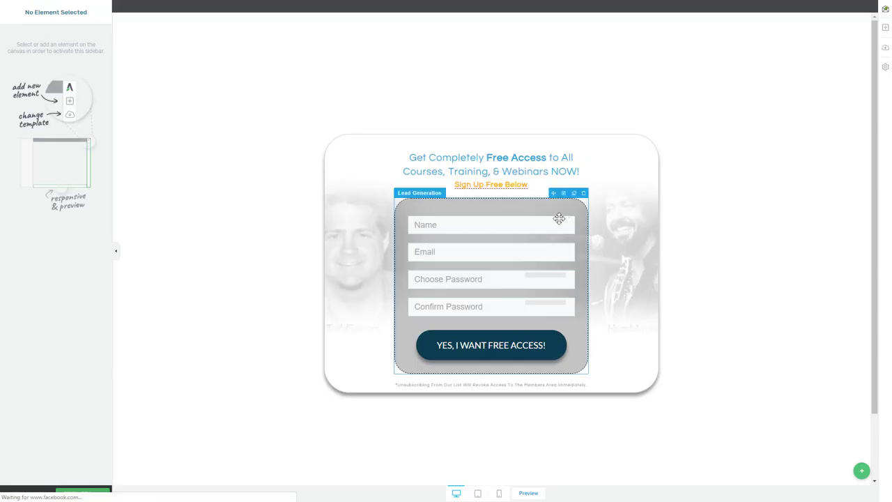
# Step: Inspect the Lead Generation form's connections and Layout & Position settings, and browse the elements available to add
pyautogui.click(482, 242)
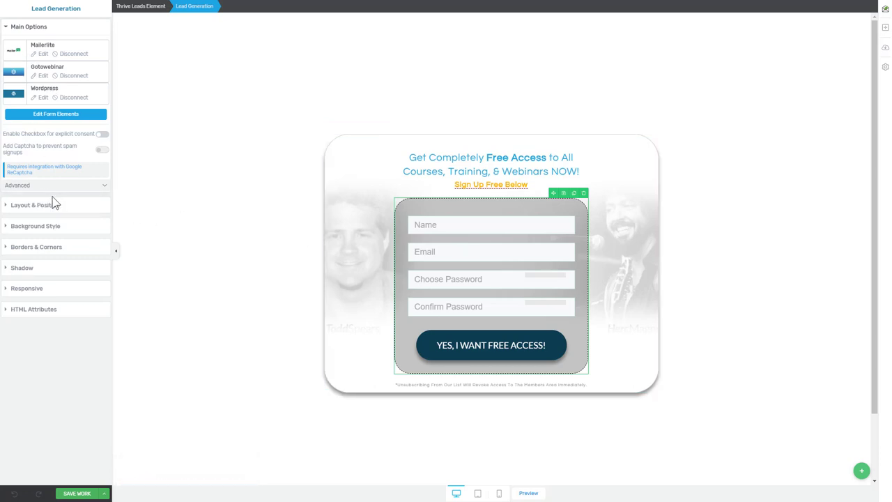
pyautogui.click(44, 207)
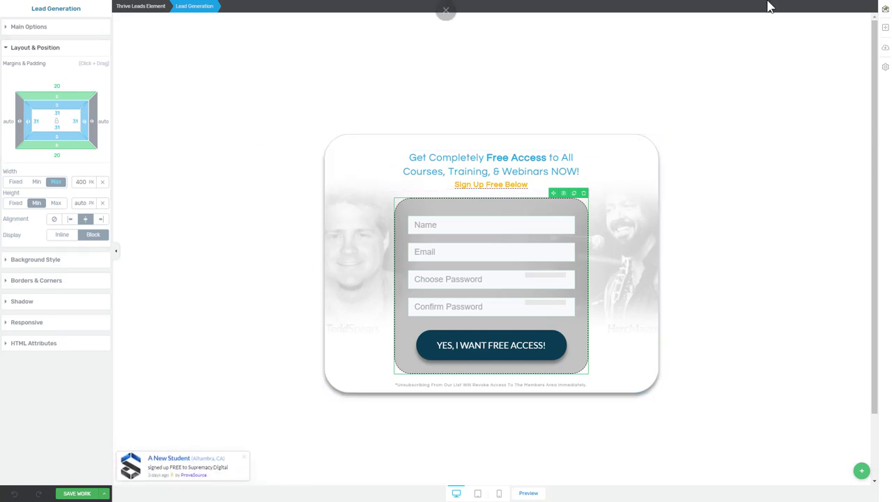
pyautogui.click(884, 29)
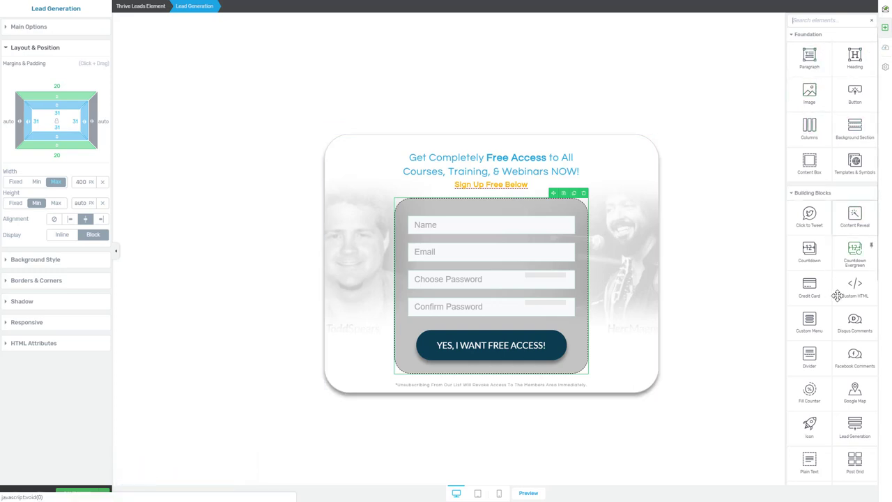
pyautogui.scroll(-5, 835, 254)
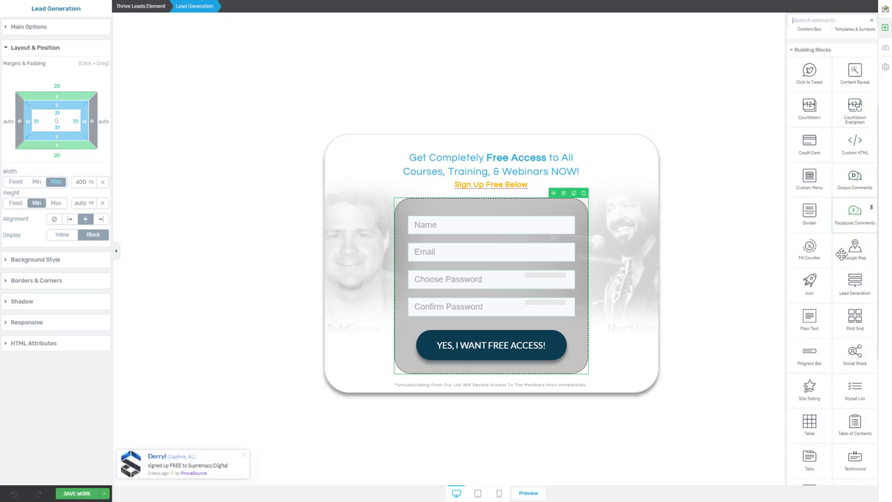
pyautogui.scroll(5, 840, 255)
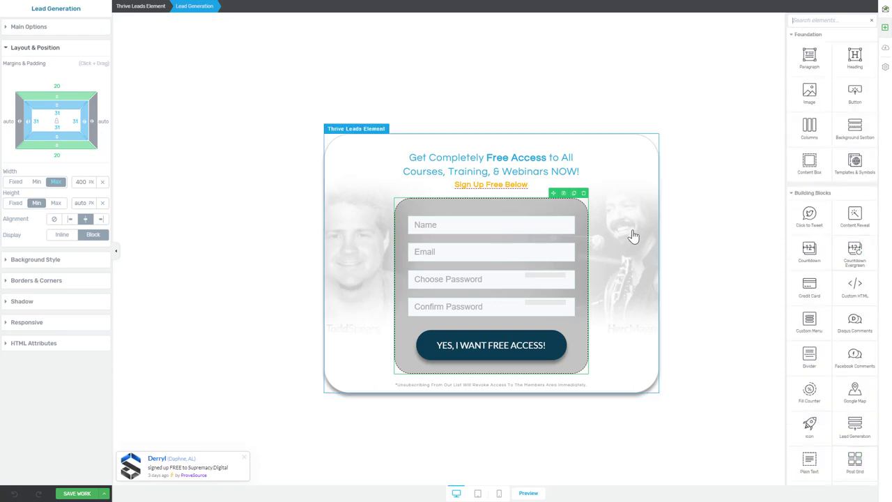
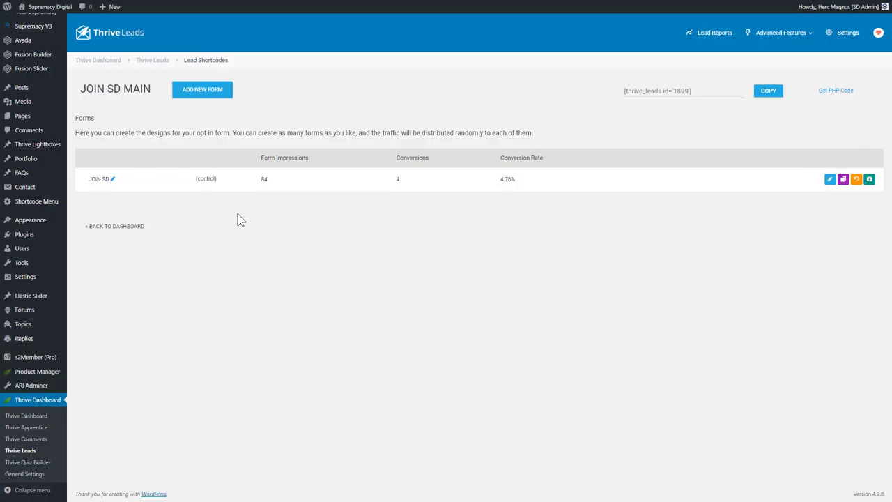
# Step: Open the Thrive Leads dashboard and review its lead groups, lead shortcodes and the conversions of each ThriveBox
pyautogui.click(23, 451)
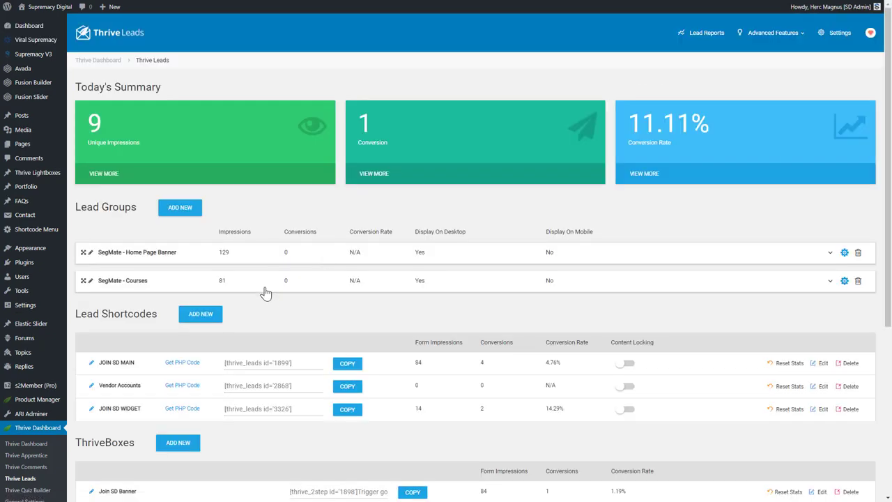
pyautogui.scroll(-2, 263, 300)
pyautogui.scroll(-1, 139, 248)
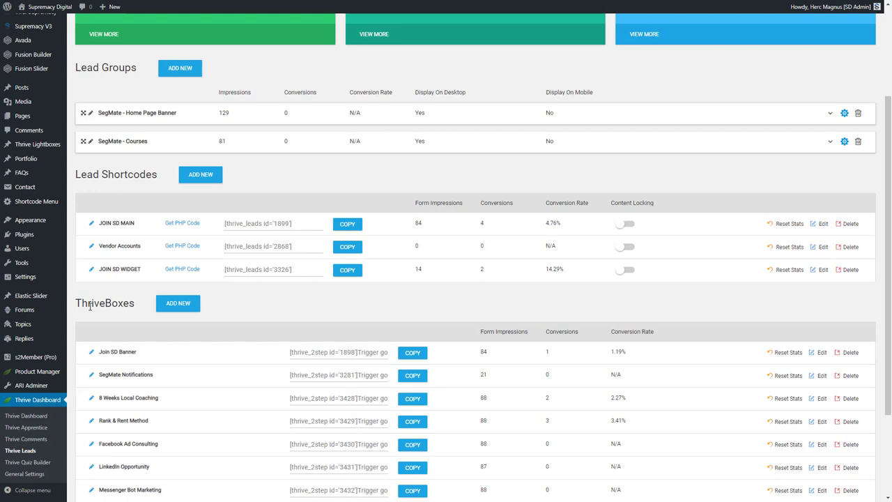
pyautogui.scroll(-2, 255, 345)
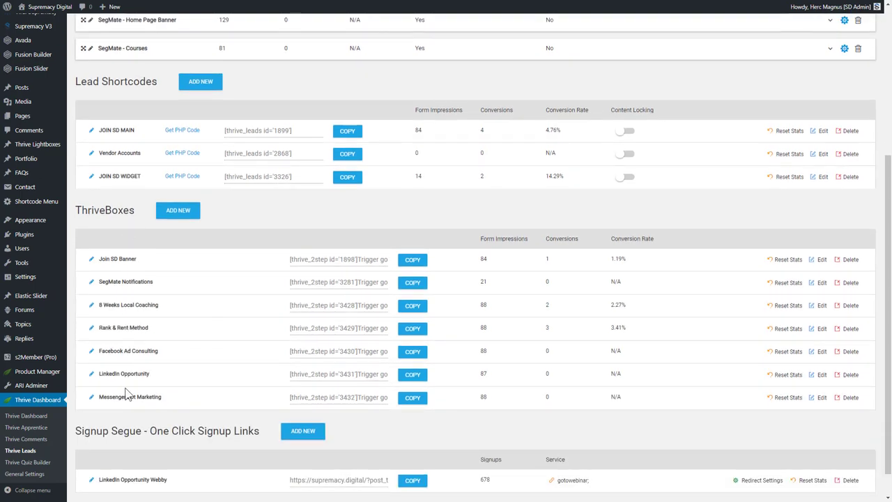
pyautogui.moveTo(141, 305); pyautogui.dragTo(211, 319)
pyautogui.doubleClick(551, 331)
pyautogui.scroll(1, 284, 334)
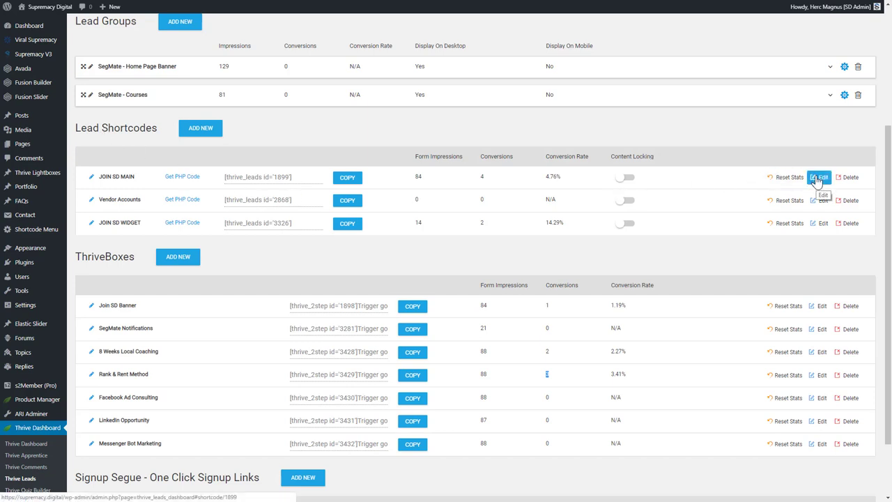
# Step: Select the shortcode text of the JOIN SD MAIN lead shortcode and compare it with the ThriveBoxes' trigger shortcodes
pyautogui.click(292, 176)
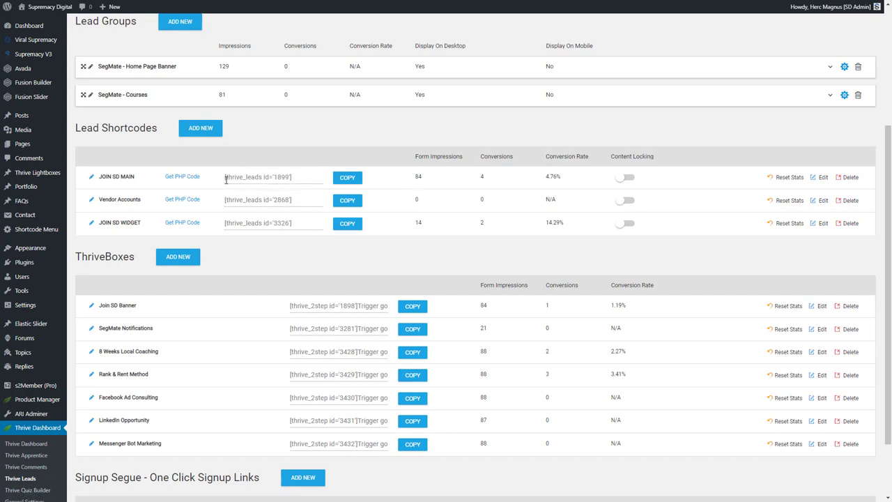
pyautogui.click(225, 179)
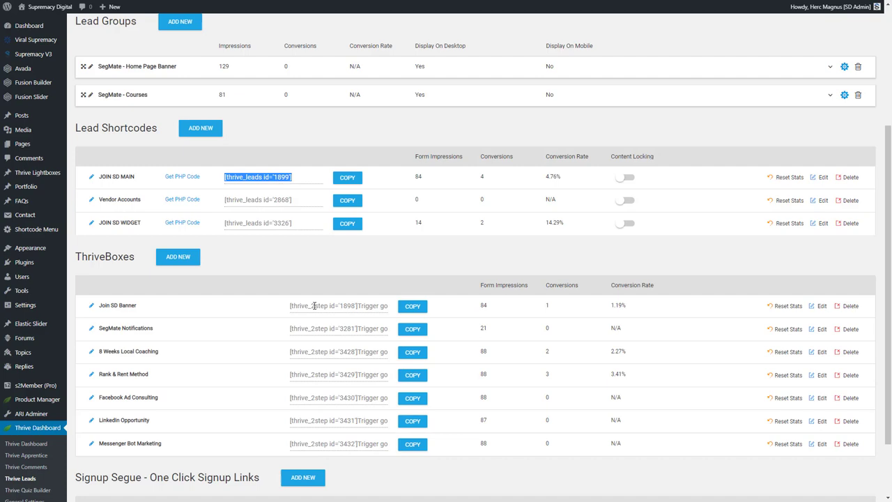
pyautogui.scroll(-1, 330, 332)
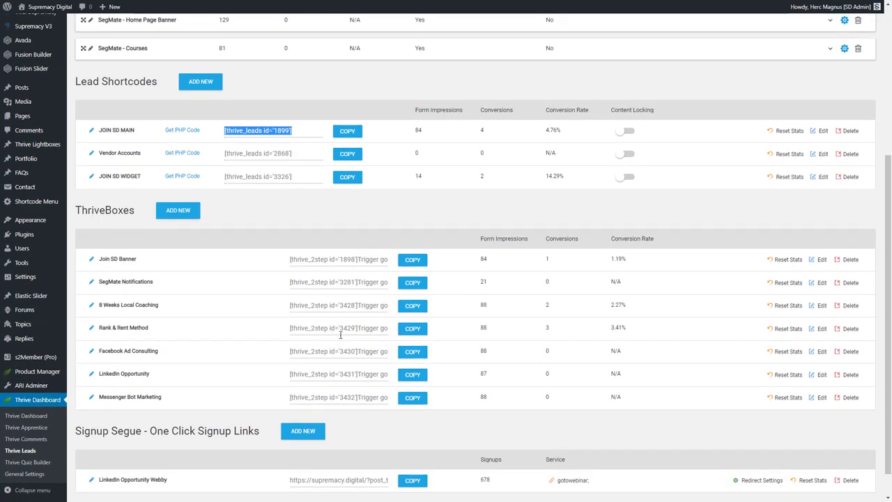
# Step: Open the Conversion Report from today's conversion summary and examine its graph and the list of captured contacts
pyautogui.scroll(5, 340, 334)
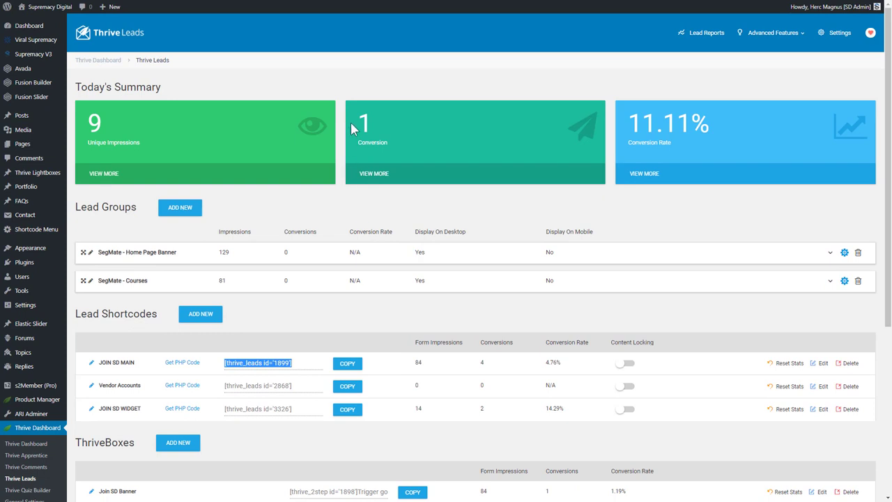
pyautogui.click(376, 175)
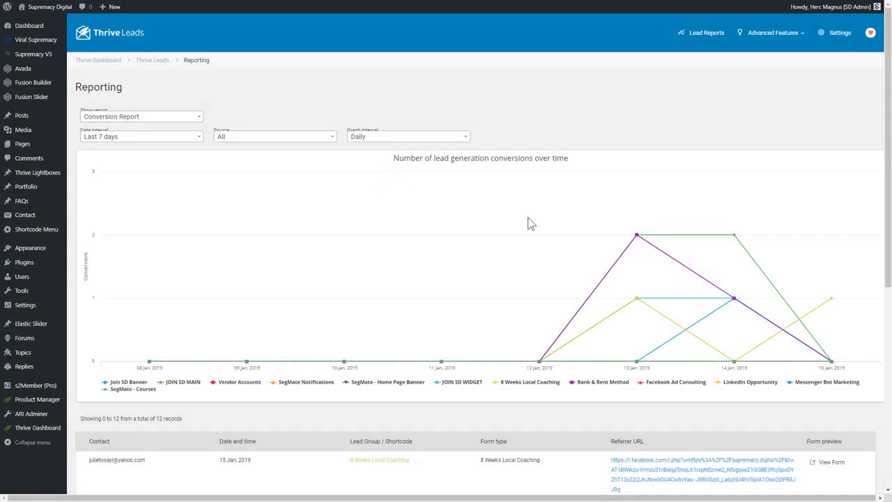
pyautogui.scroll(-1, 561, 254)
pyautogui.scroll(-3, 562, 254)
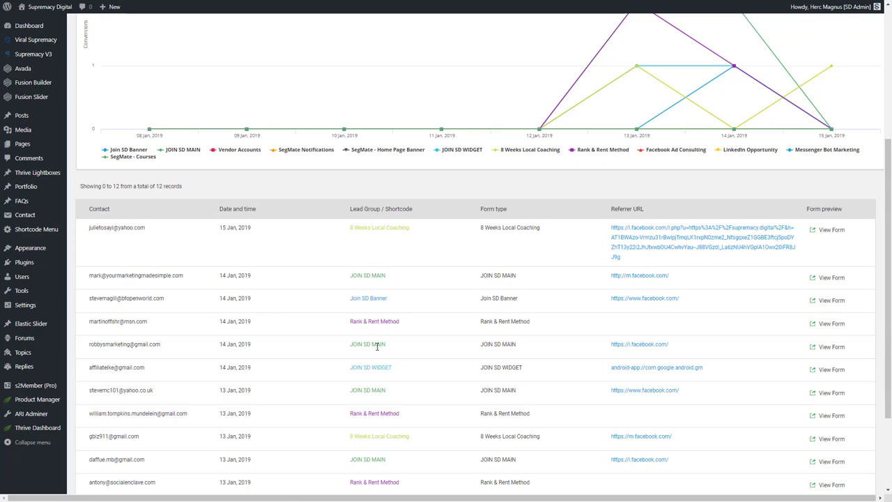
pyautogui.scroll(-1, 443, 344)
pyautogui.scroll(1, 439, 348)
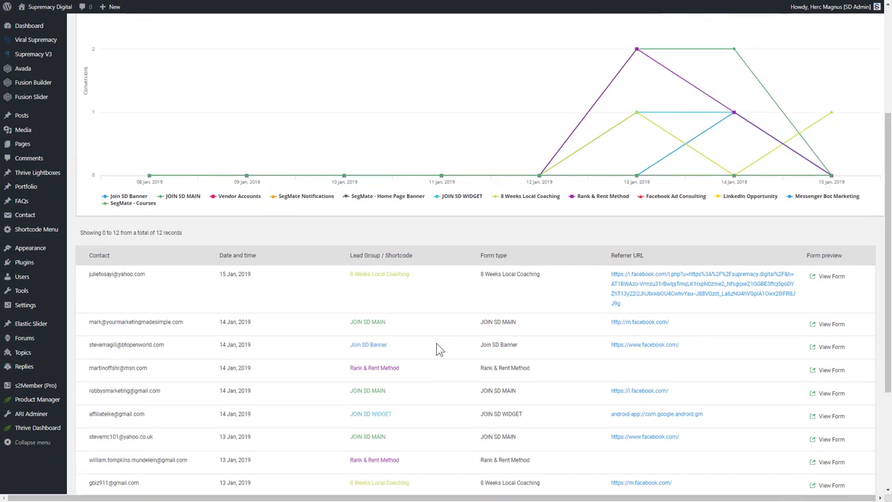
pyautogui.scroll(1, 437, 344)
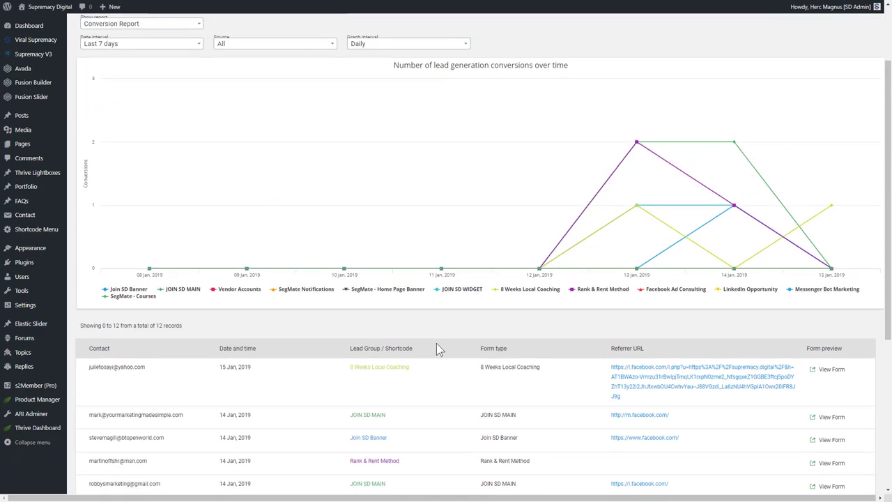
pyautogui.scroll(1, 371, 351)
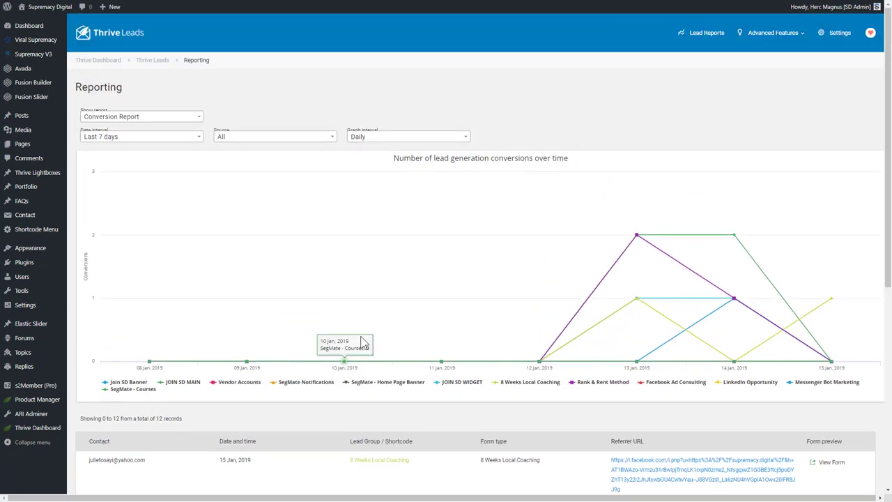
# Step: Return to the Thrive Leads dashboard and inspect the redirect settings of the LinkedIn Opportunity Webby link under Signup Segue, closing them unchanged
pyautogui.moveTo(23, 427)
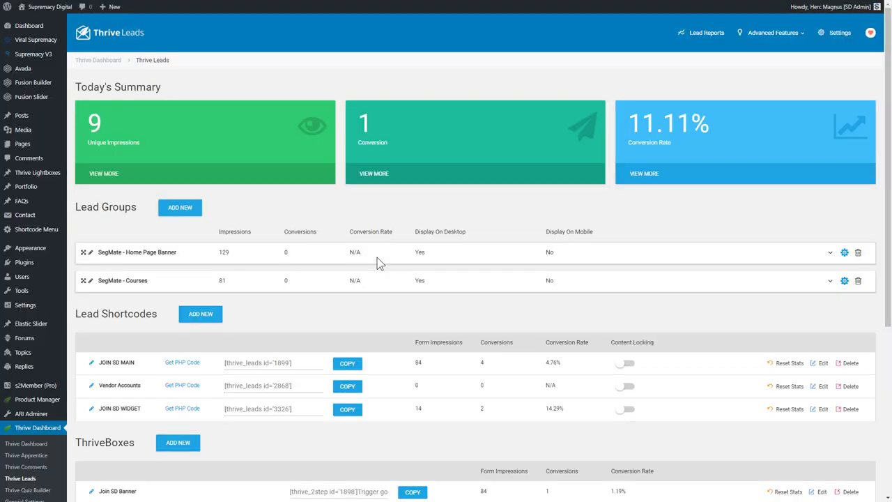
pyautogui.scroll(-4, 369, 258)
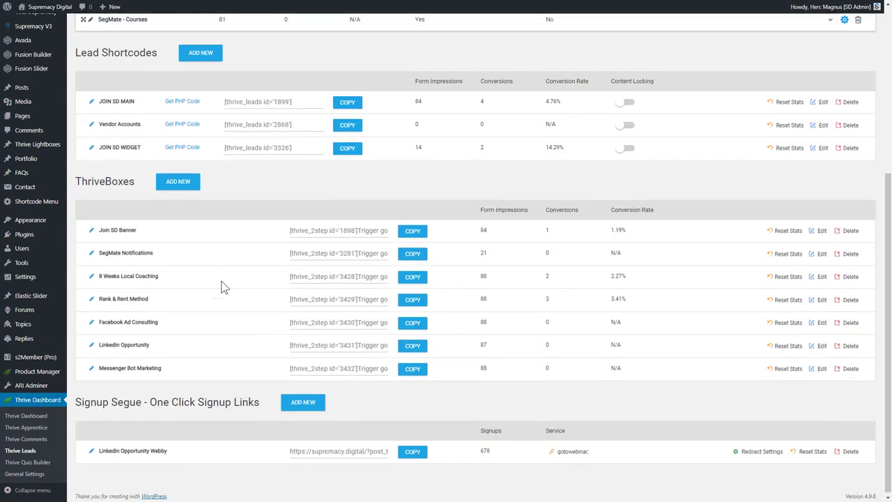
pyautogui.moveTo(76, 400); pyautogui.dragTo(274, 407)
pyautogui.click(269, 406)
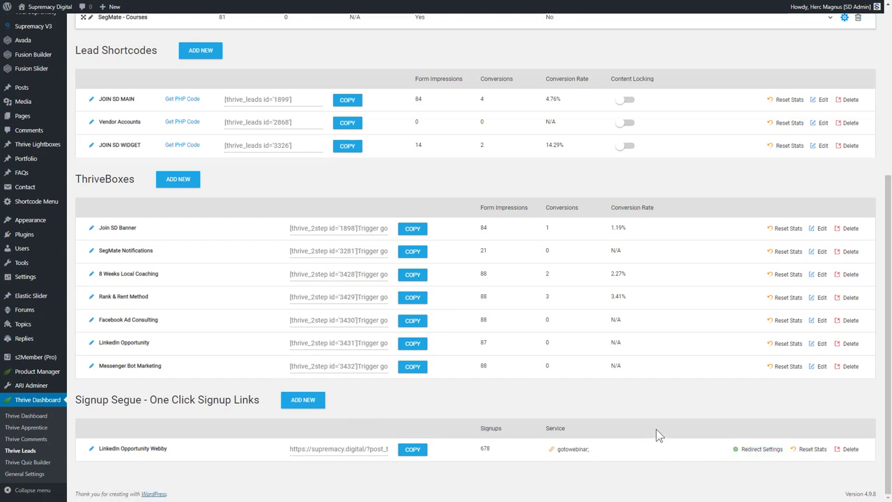
pyautogui.click(756, 449)
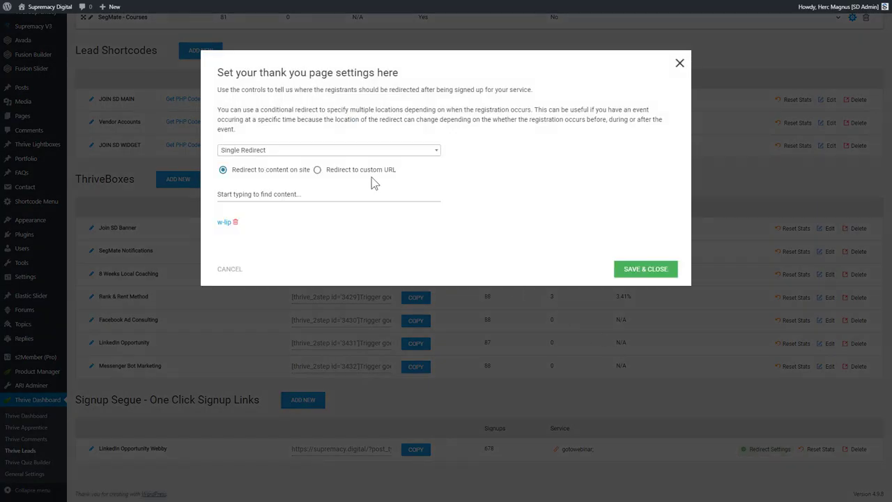
pyautogui.click(679, 65)
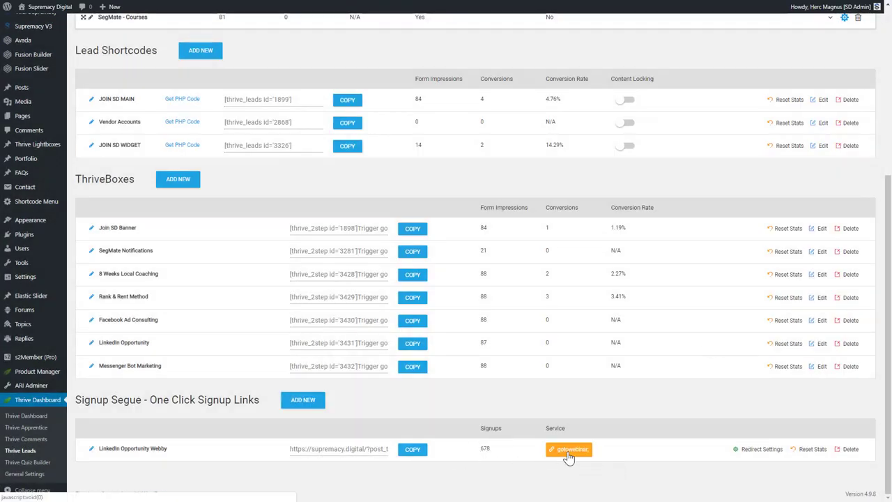
# Step: Inspect the LinkedIn Opportunity Webby link's gotowebinar connection, keep Supremacy Digital Webinars as its mailing list, and close the setup without saving
pyautogui.click(568, 452)
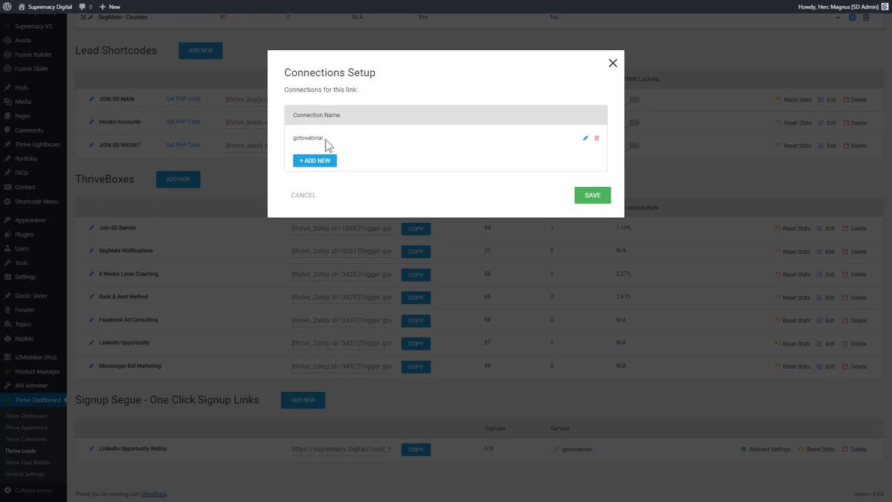
pyautogui.click(586, 143)
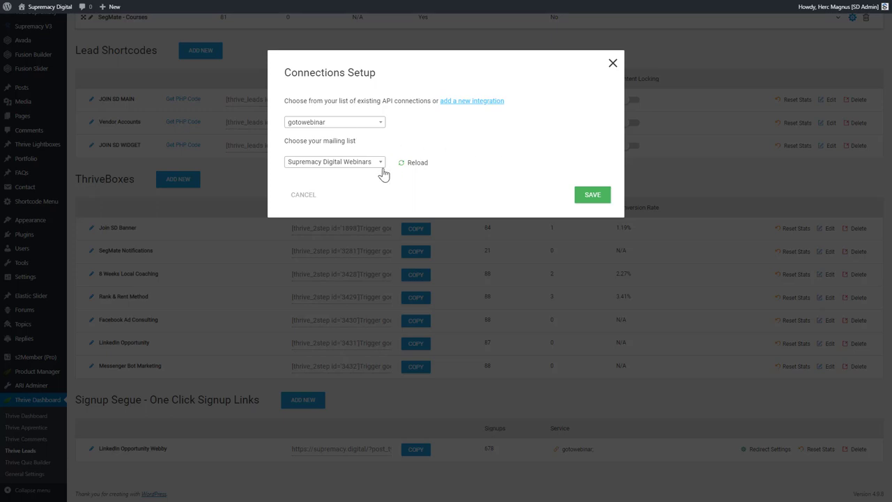
pyautogui.click(360, 165)
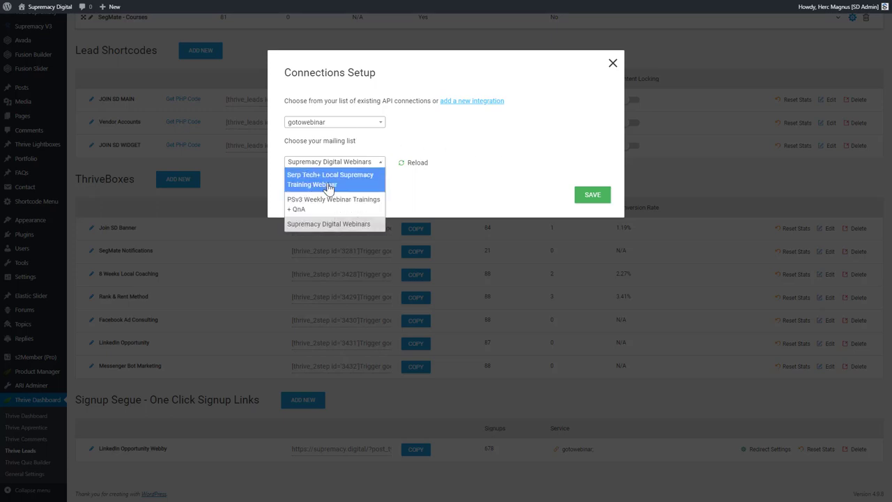
pyautogui.click(320, 225)
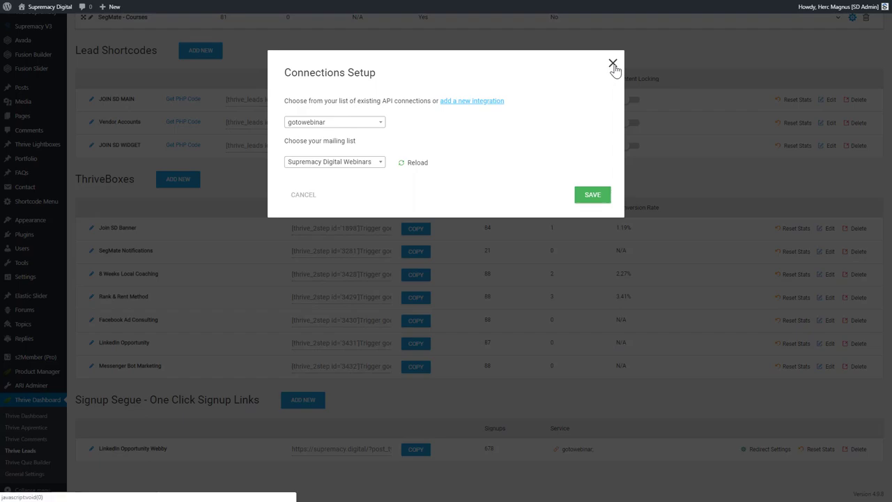
pyautogui.click(612, 64)
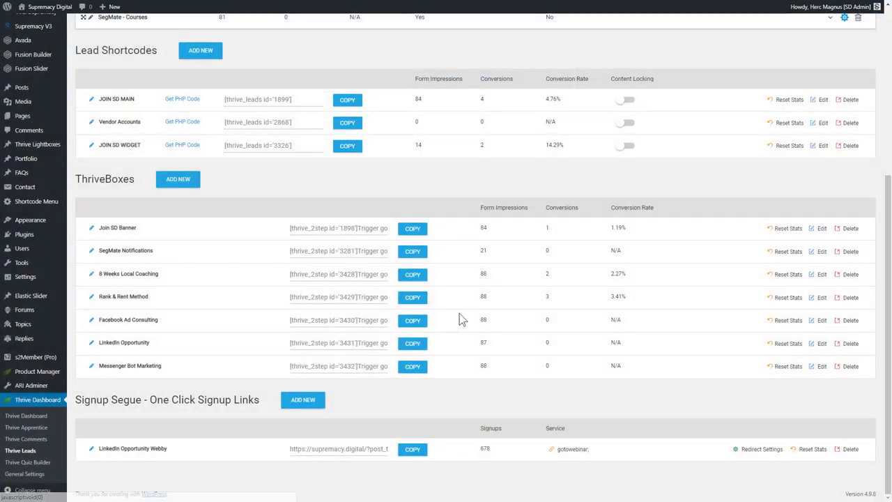
# Step: Preview the Conditional Redirect event schedule in the LinkedIn Opportunity Webby link's thank you page settings and close them without saving
pyautogui.click(762, 452)
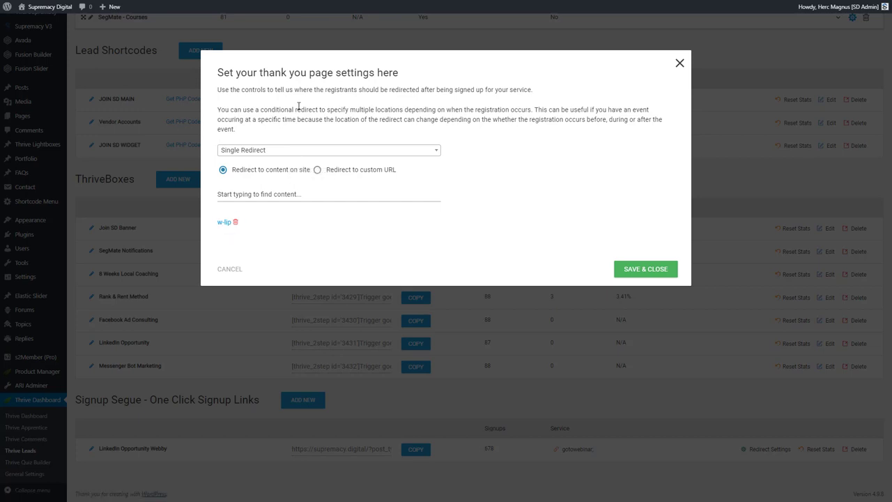
pyautogui.click(309, 154)
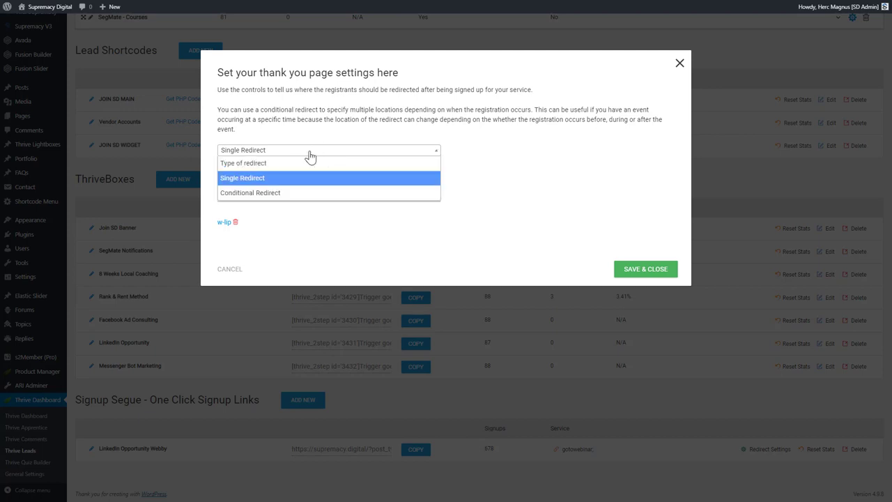
pyautogui.click(269, 194)
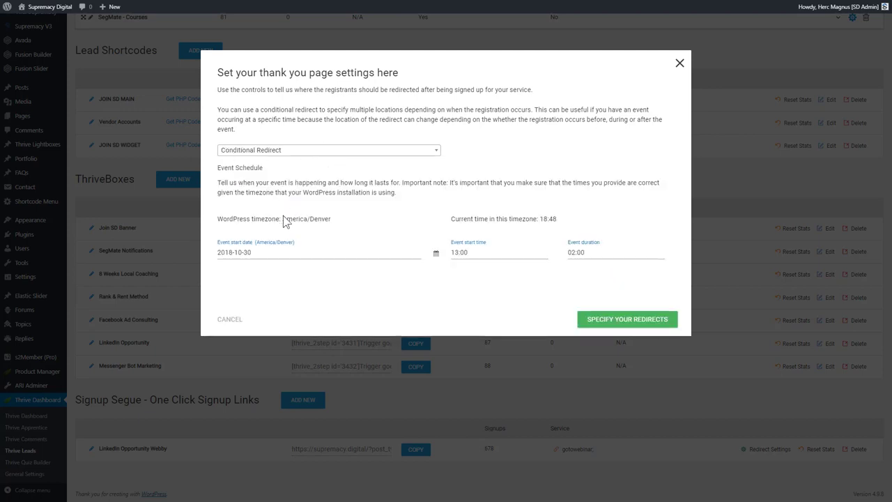
pyautogui.moveTo(220, 168); pyautogui.dragTo(281, 169)
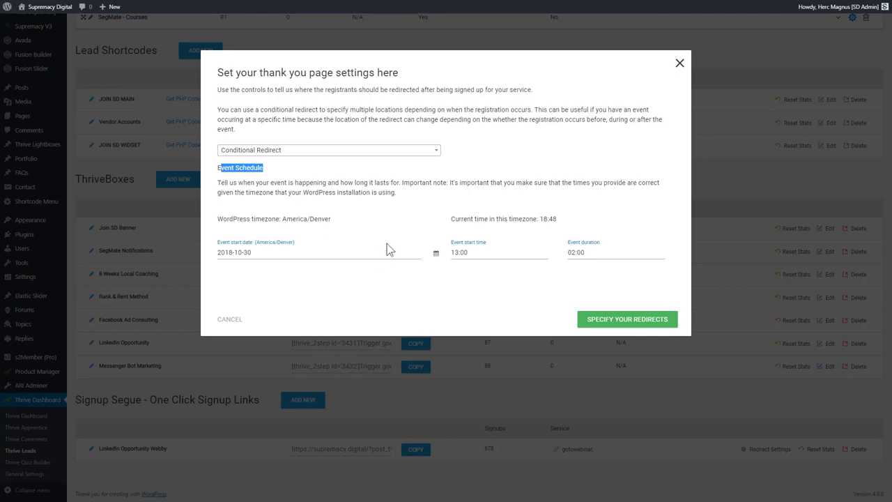
pyautogui.click(685, 69)
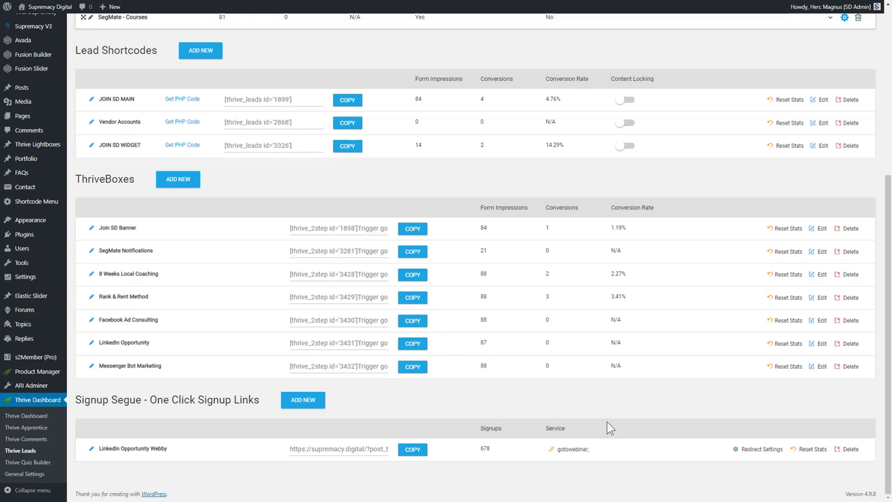
# Step: Open the Comment Conversion settings of Thrive Comments and examine the options for first-time and returning commenters
pyautogui.click(40, 442)
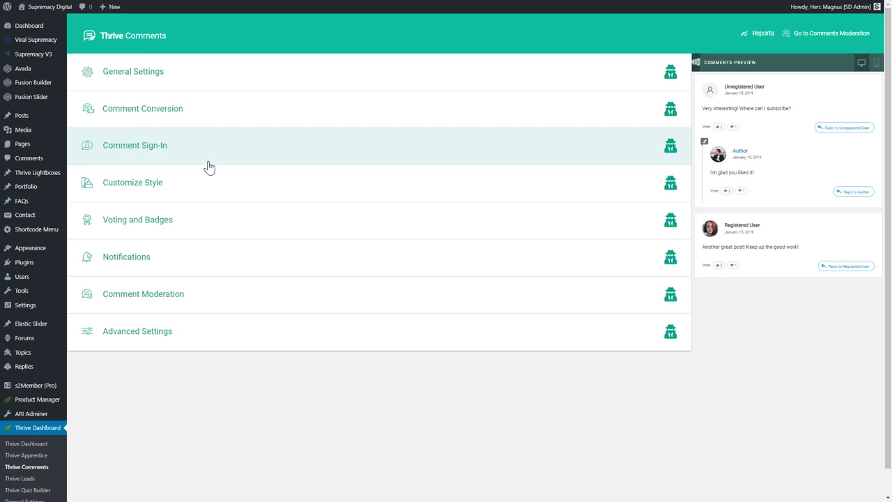
pyautogui.click(215, 125)
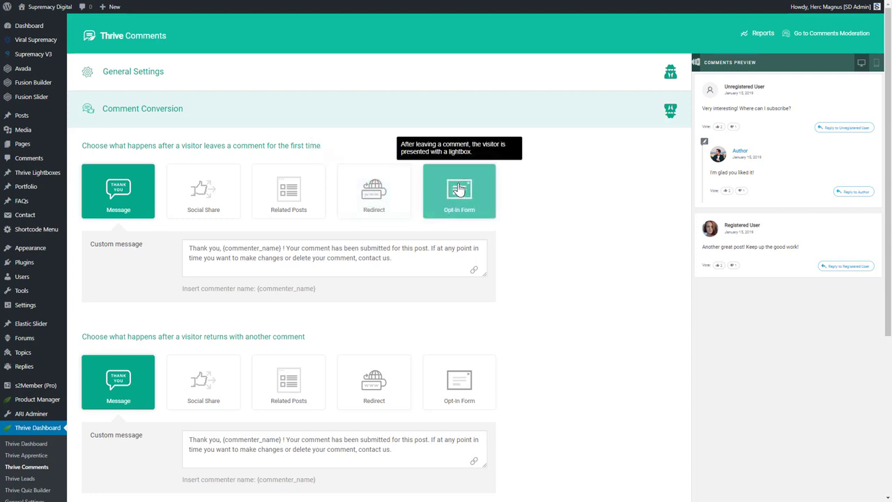
pyautogui.scroll(-1, 342, 276)
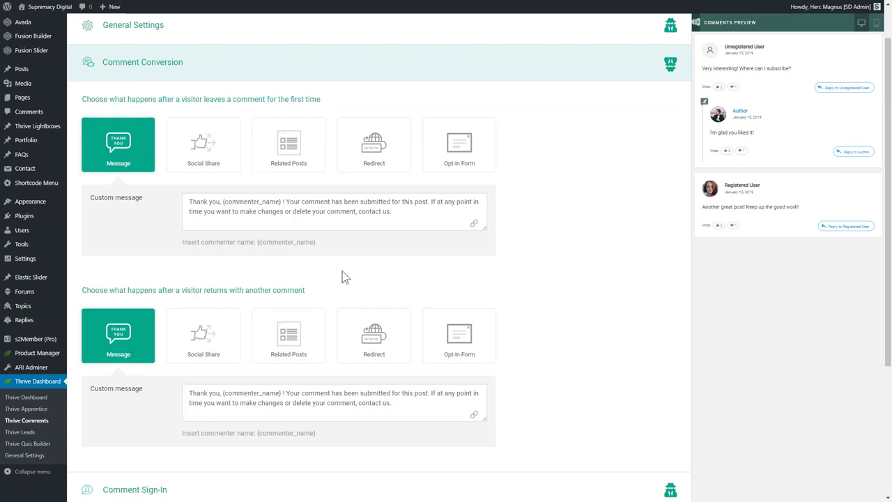
pyautogui.scroll(-2, 342, 277)
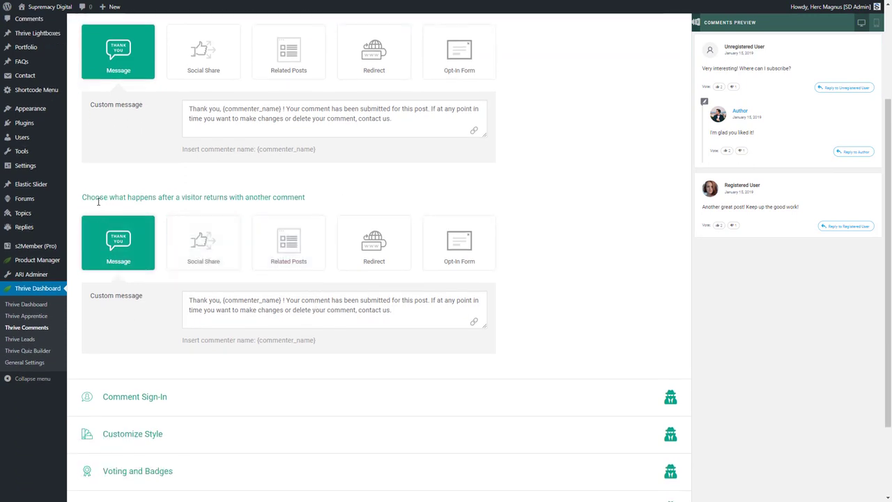
pyautogui.moveTo(99, 199); pyautogui.dragTo(320, 200)
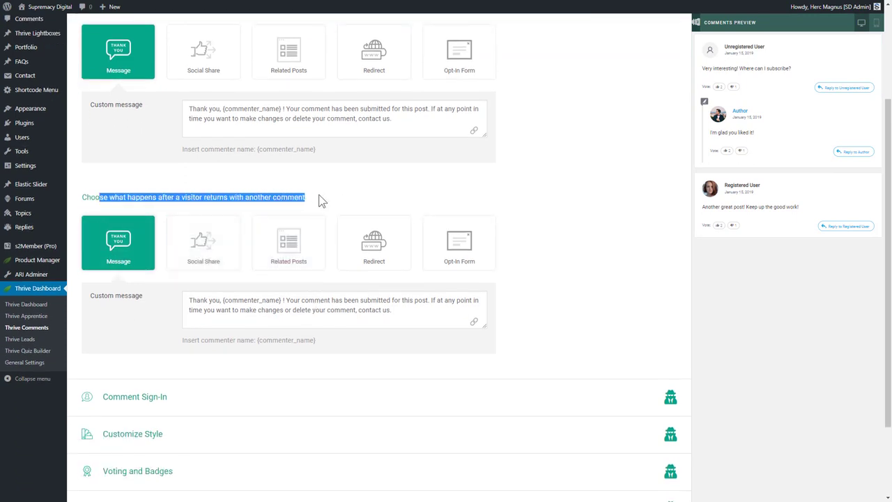
pyautogui.click(322, 202)
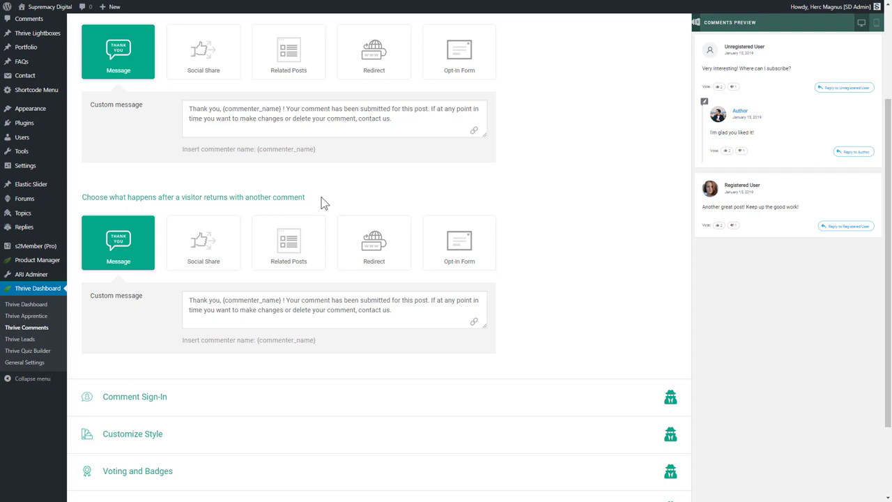
# Step: Open the Thrive Comments moderation page and review the comments listed for the entire website
pyautogui.scroll(3, 358, 223)
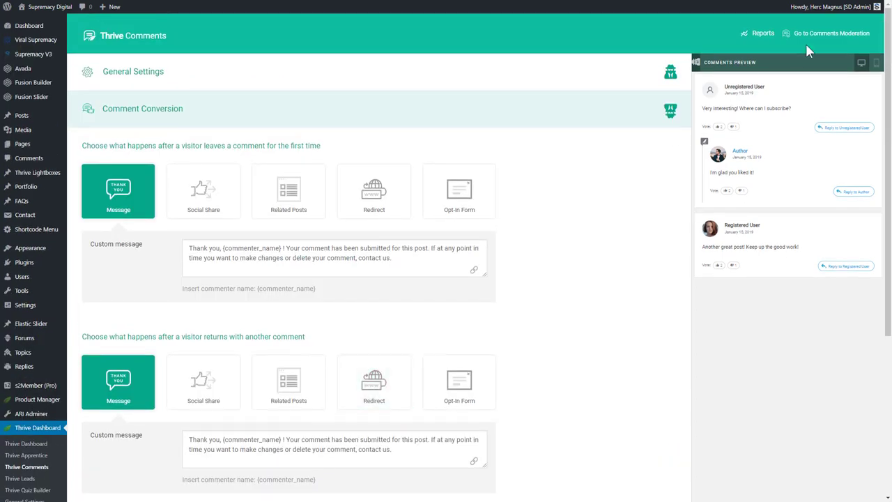
pyautogui.click(827, 41)
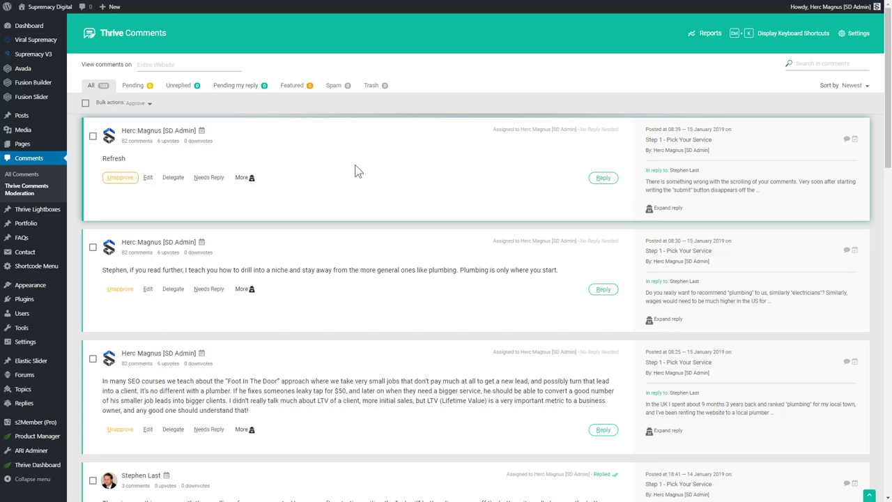
pyautogui.scroll(-5, 373, 209)
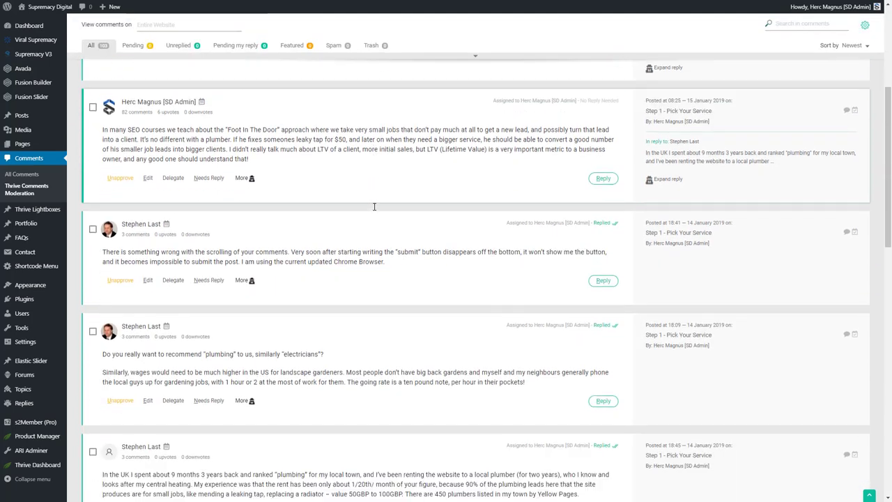
pyautogui.scroll(5, 374, 208)
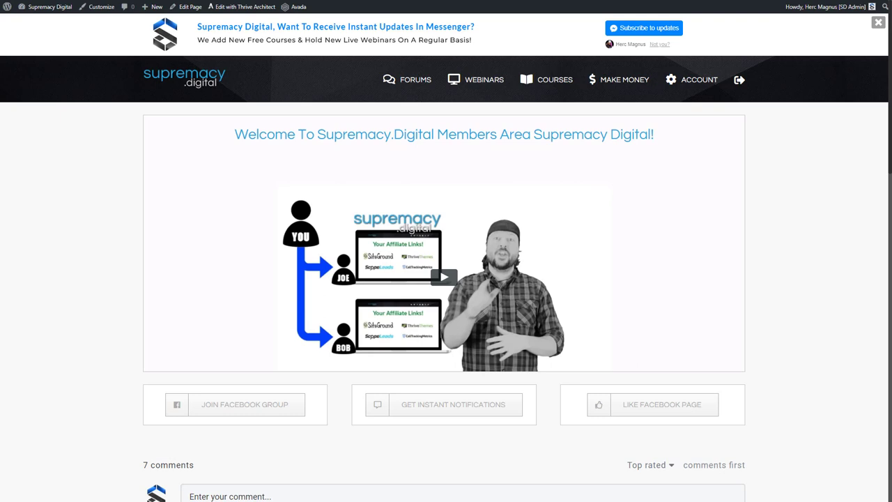
# Step: Examine the comment section on the members area welcome page, including its voting, threaded replies and Top rated sorting
pyautogui.scroll(-3, 105, 183)
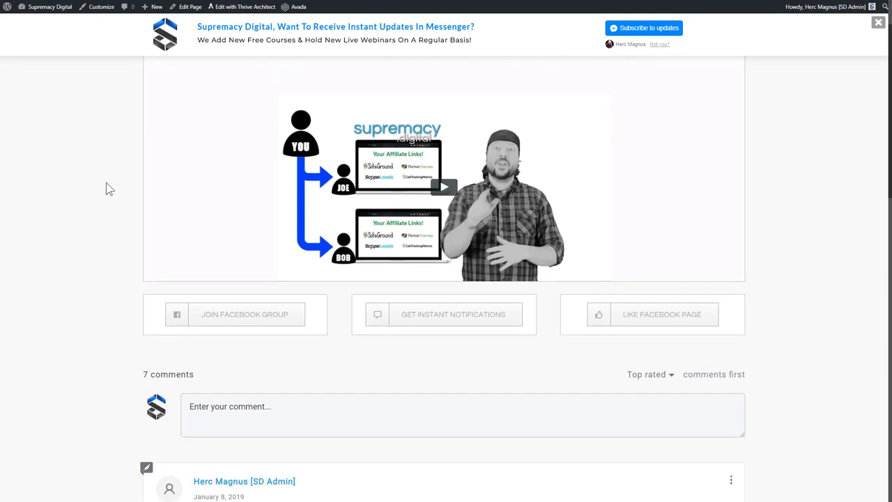
pyautogui.scroll(-2, 154, 289)
pyautogui.scroll(-3, 367, 247)
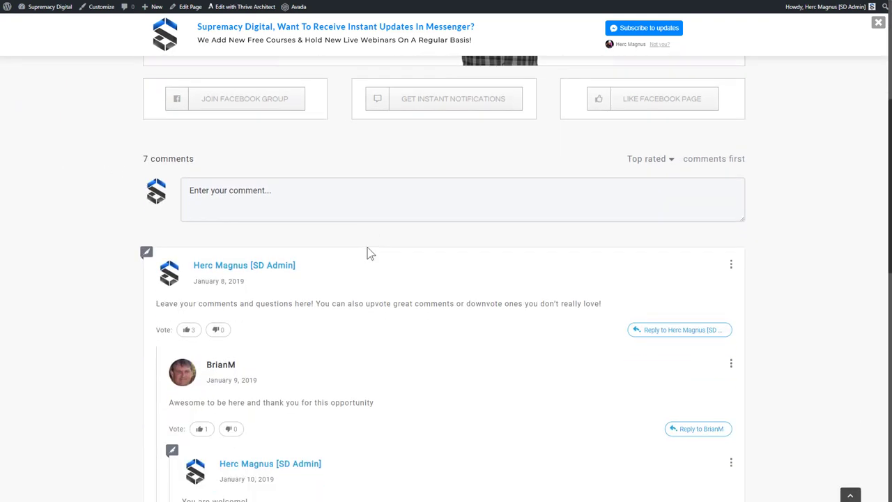
pyautogui.scroll(-3, 367, 248)
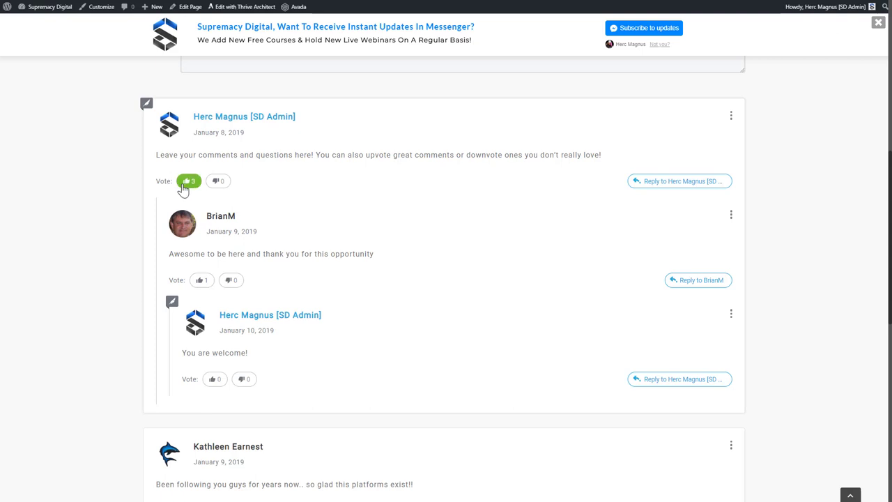
pyautogui.scroll(2, 462, 241)
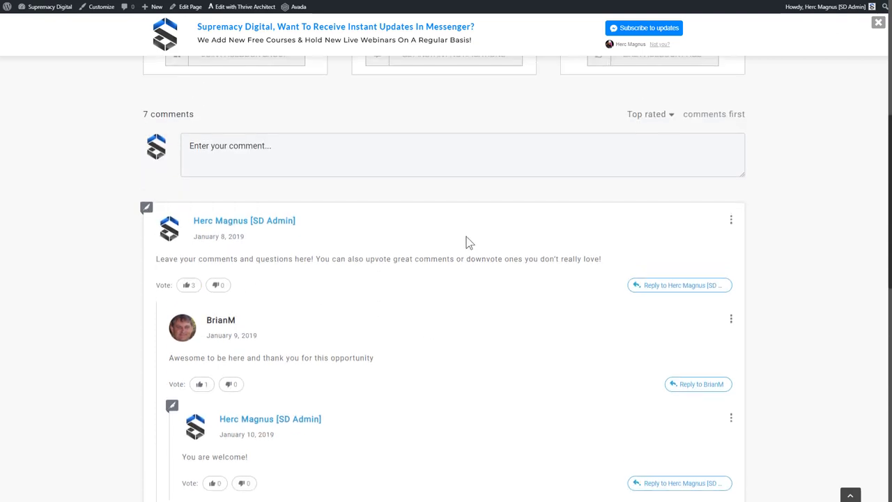
pyautogui.moveTo(662, 117)
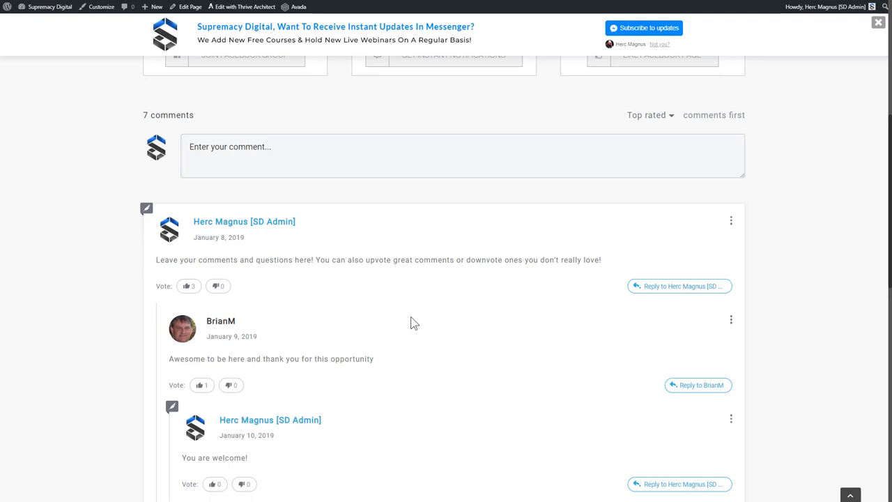
pyautogui.scroll(-1, 430, 322)
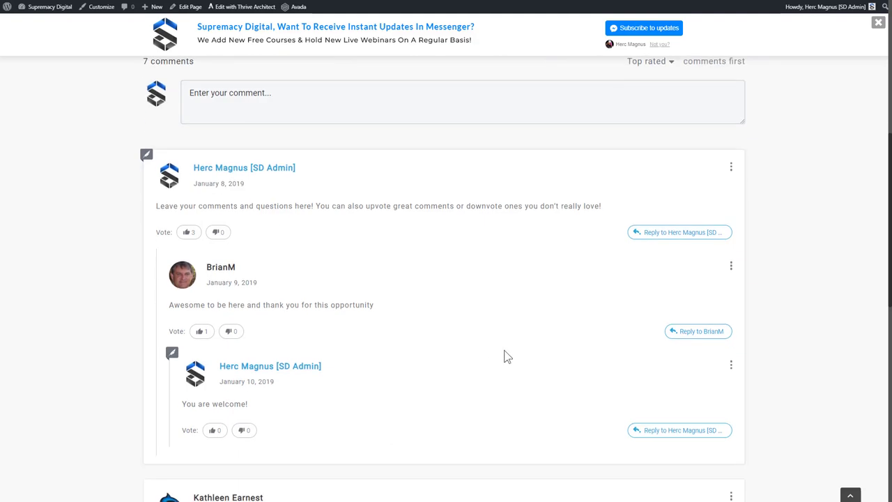
pyautogui.scroll(-3, 507, 357)
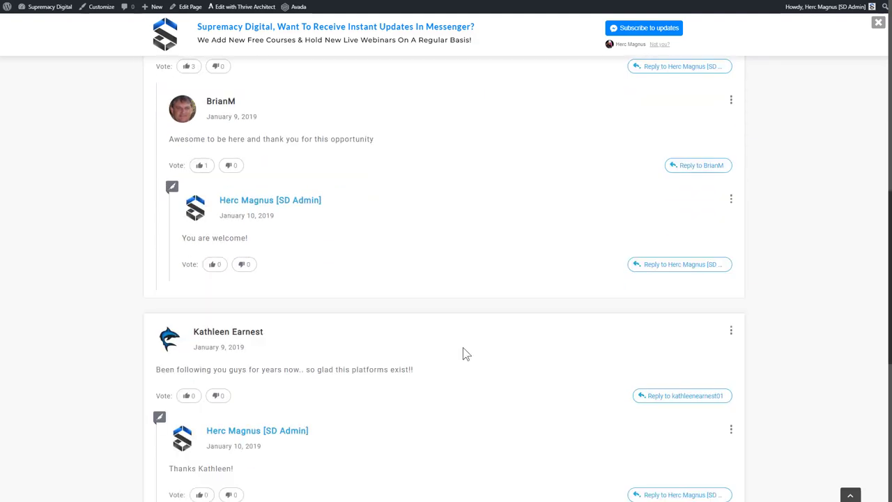
pyautogui.scroll(-4, 463, 347)
pyautogui.scroll(2, 432, 341)
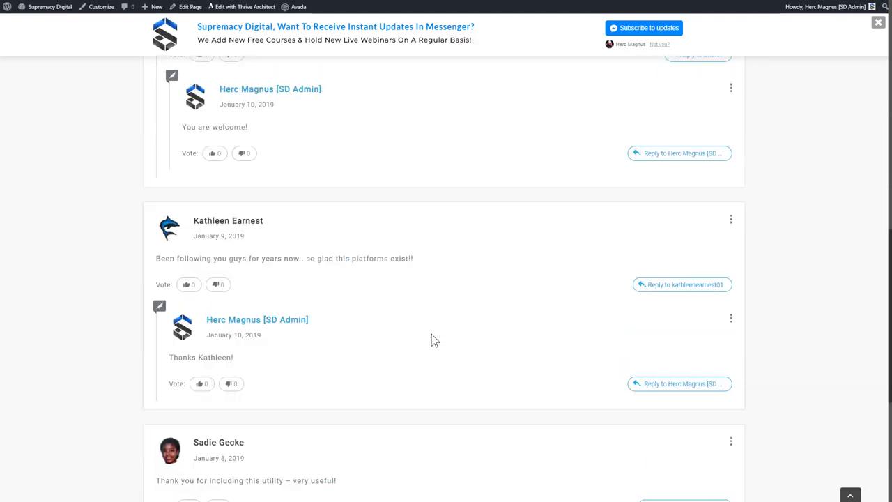
pyautogui.scroll(8, 431, 340)
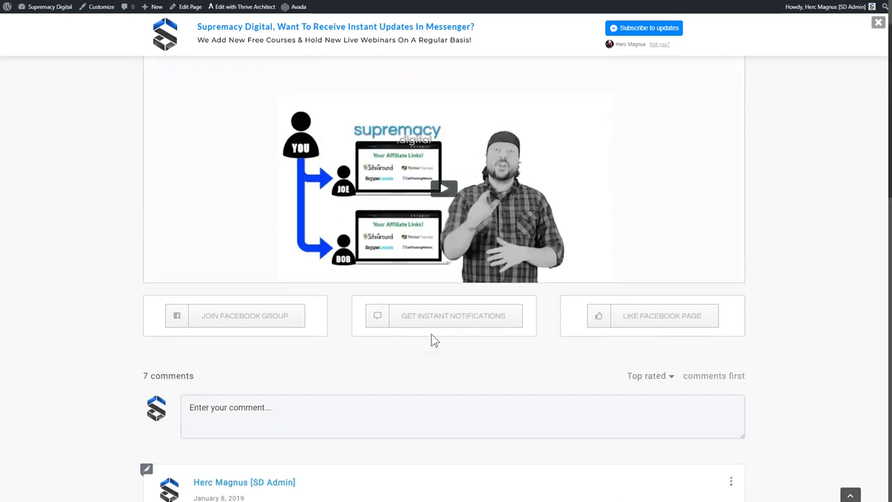
pyautogui.scroll(2, 431, 340)
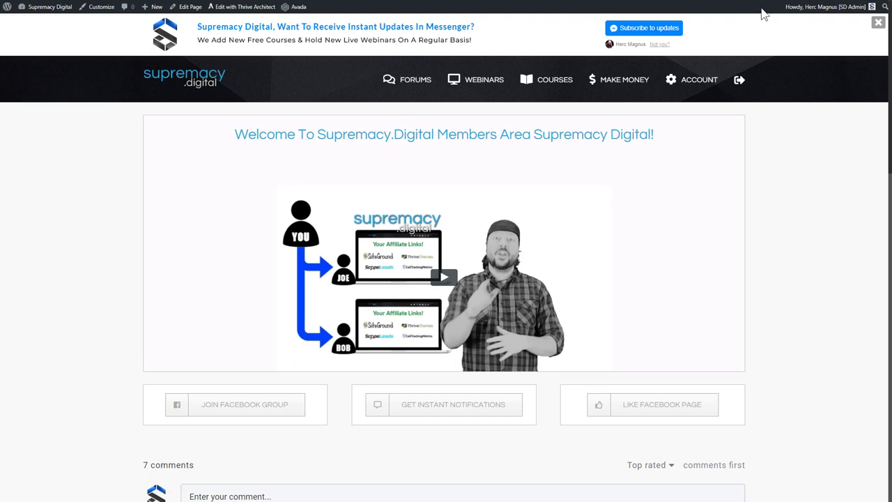
# Step: Close the Messenger subscription banner on the members page, then open the Courses page and inspect its own Messenger banner text
pyautogui.moveTo(870, 23)
pyautogui.click(878, 24)
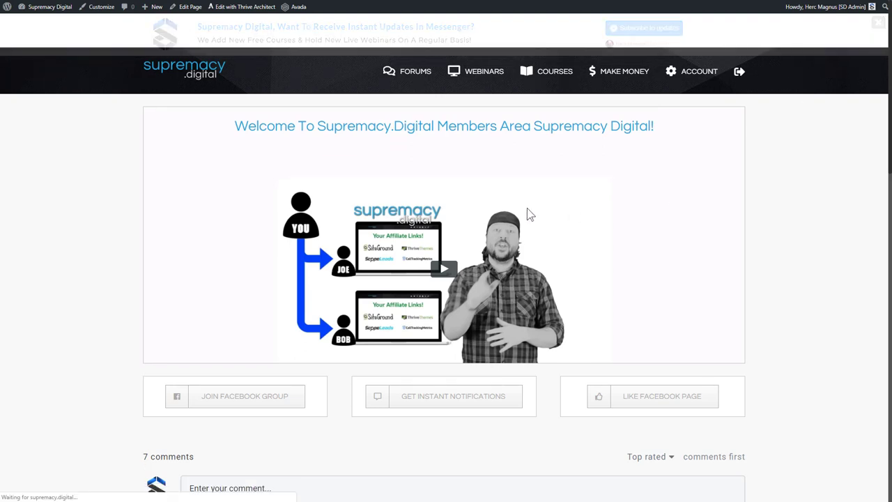
pyautogui.click(554, 47)
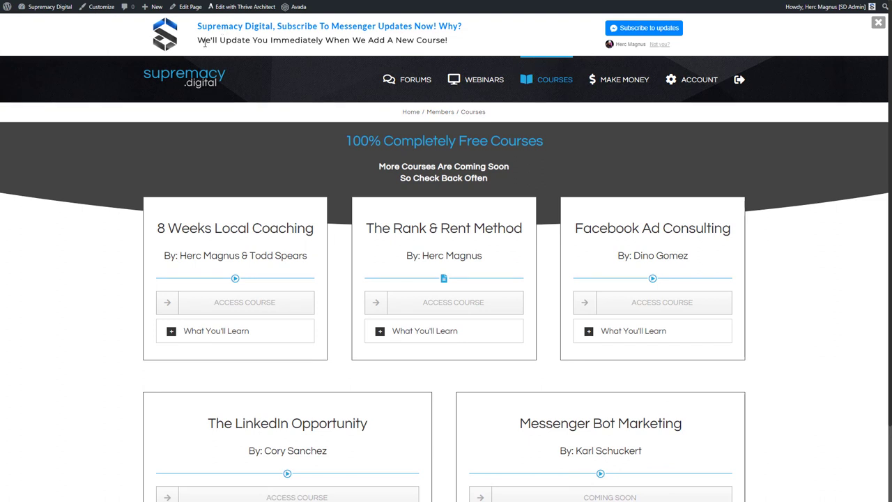
pyautogui.moveTo(206, 41); pyautogui.dragTo(450, 50)
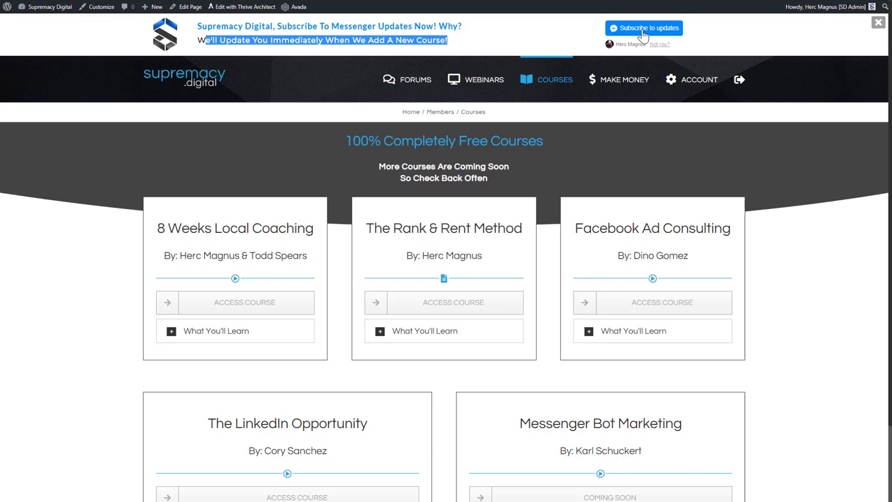
pyautogui.click(549, 198)
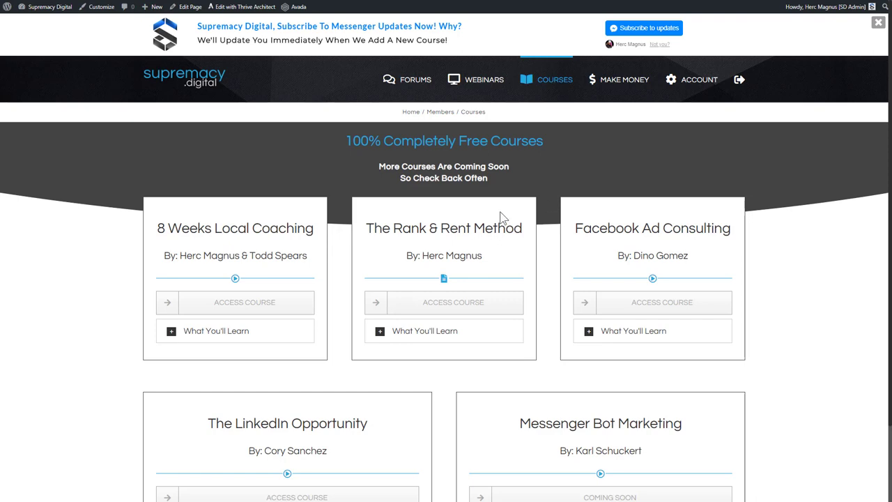
pyautogui.scroll(-2, 365, 244)
pyautogui.scroll(2, 366, 244)
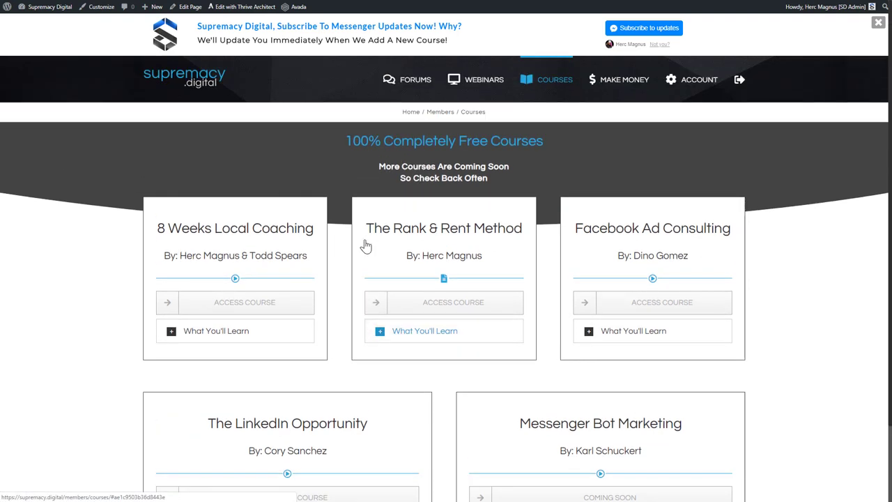
# Step: Return to Thrive Leads through the site's dashboard and open the JOIN SD form of the JOIN SD MAIN lead shortcode for design editing
pyautogui.click(45, 9)
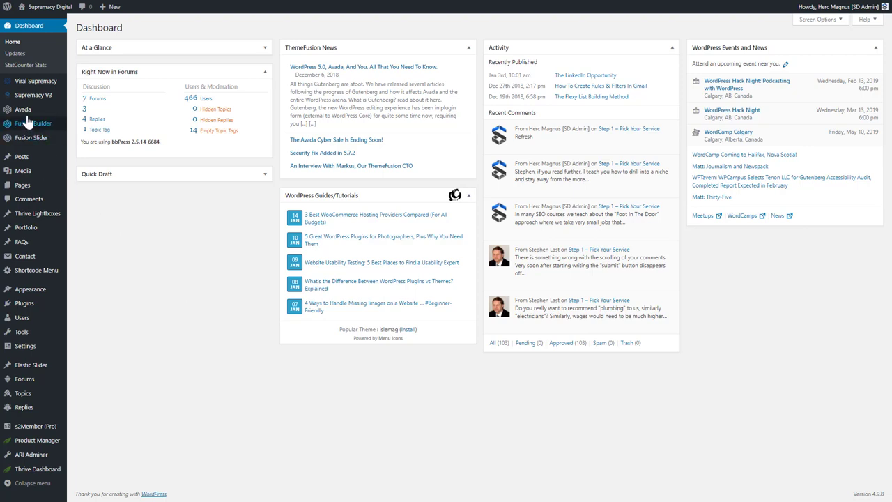
pyautogui.moveTo(24, 115)
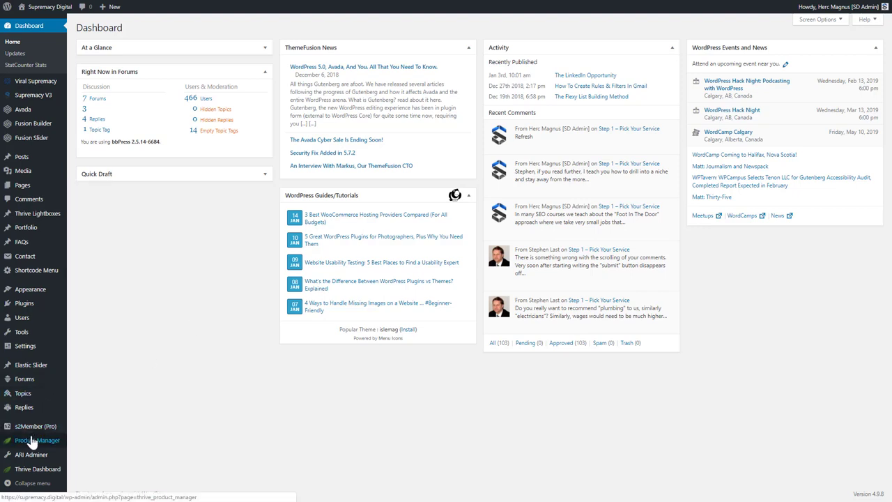
pyautogui.moveTo(37, 474)
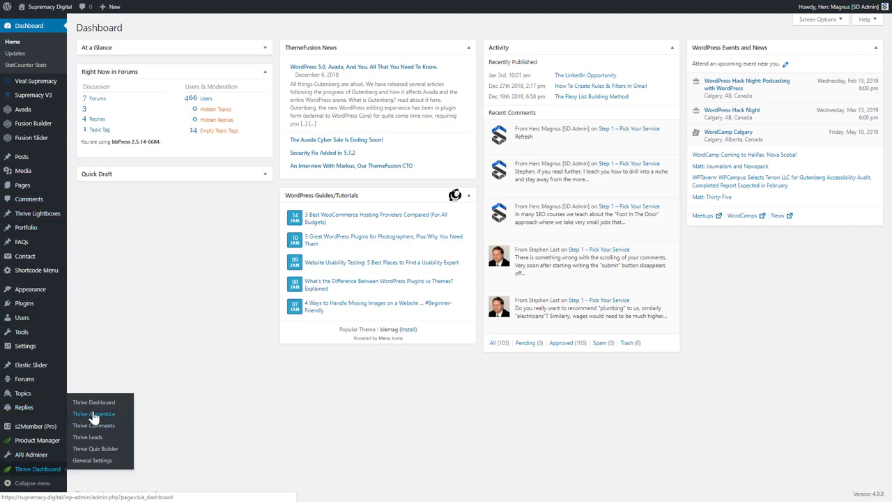
pyautogui.click(98, 438)
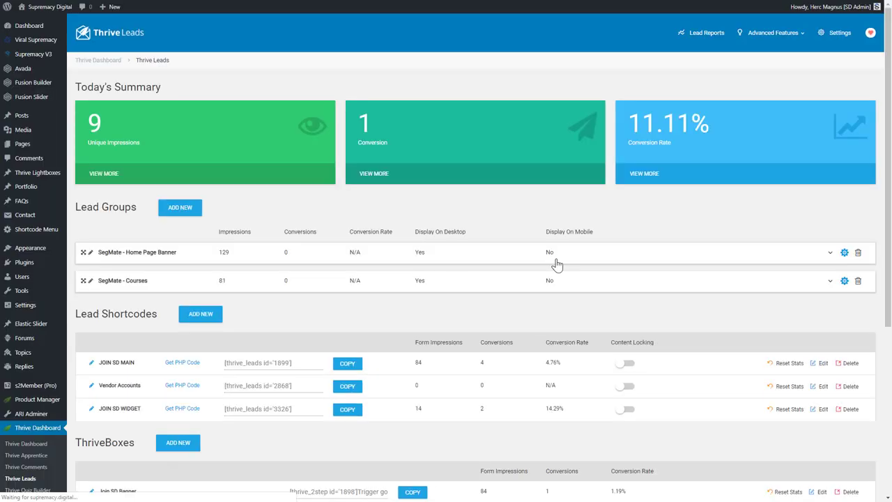
pyautogui.click(824, 367)
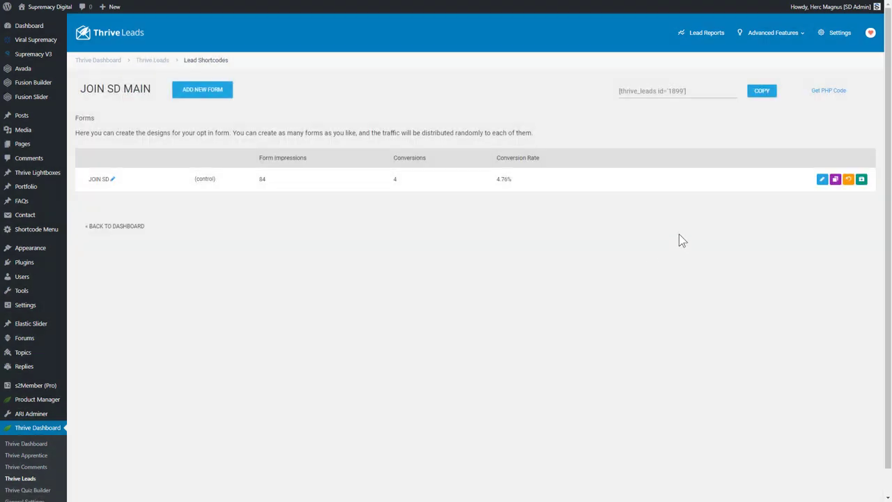
pyautogui.click(821, 179)
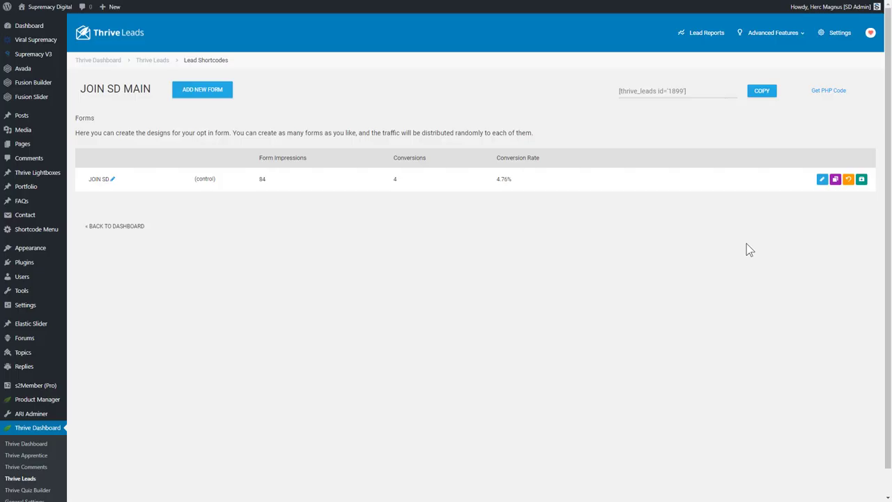
# Step: Open the 1. CODE BUILDER page in Thrive Architect and bring up the list of elements that can be added
pyautogui.moveTo(13, 120)
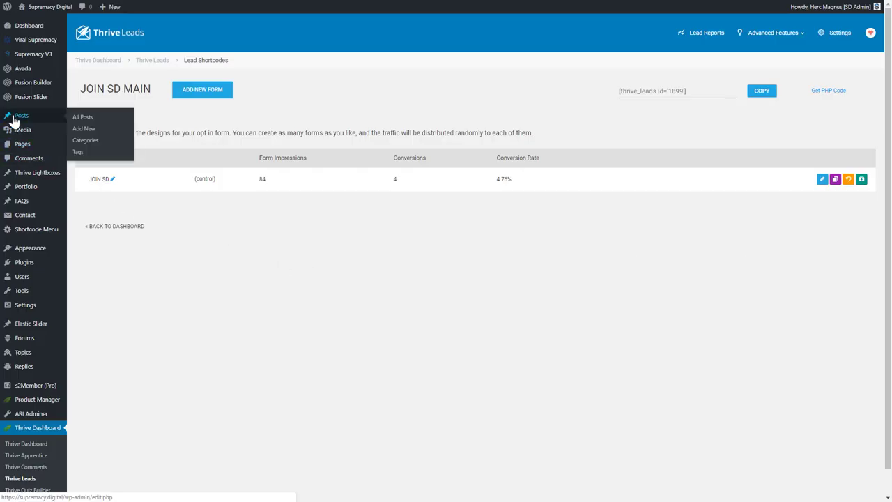
pyautogui.moveTo(21, 145)
pyautogui.click(83, 145)
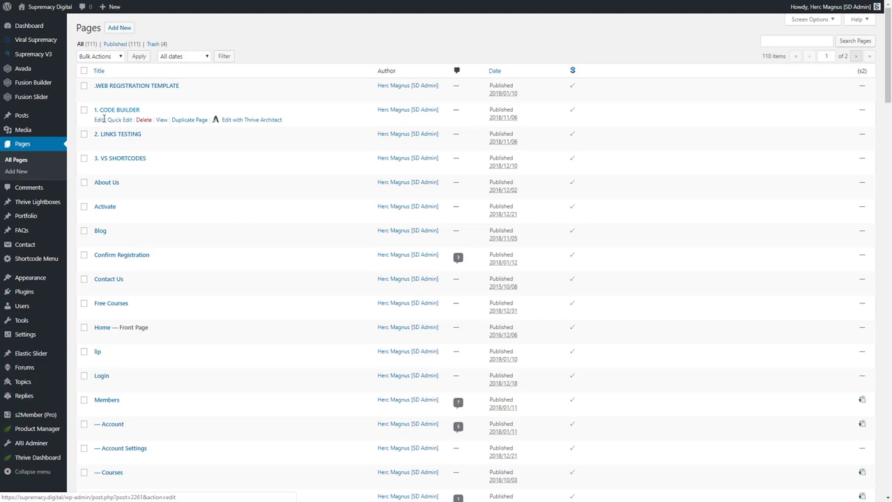
pyautogui.click(98, 120)
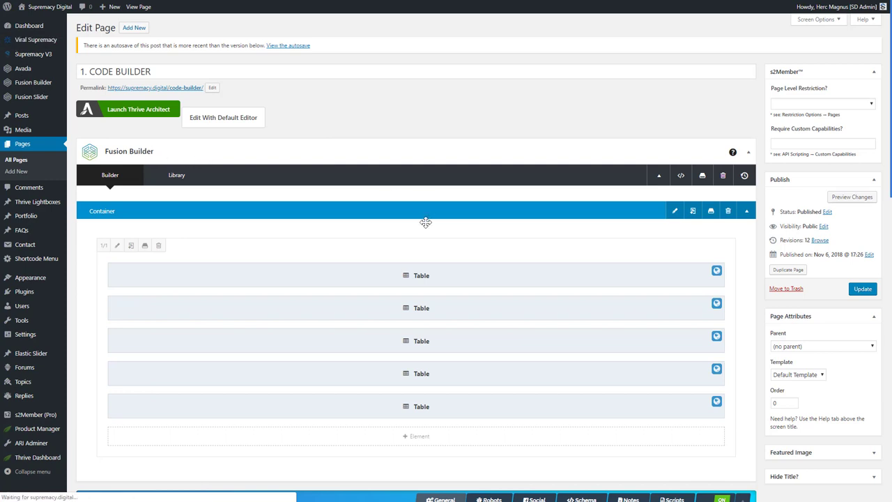
pyautogui.click(746, 211)
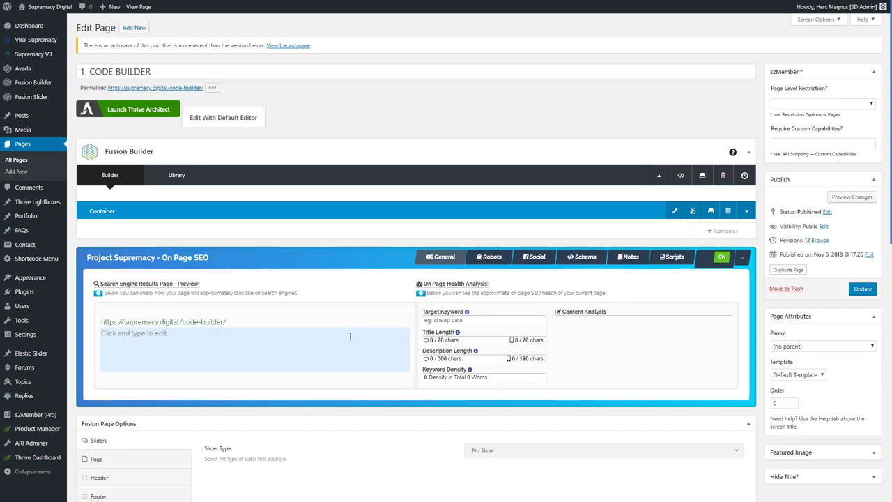
pyautogui.click(130, 117)
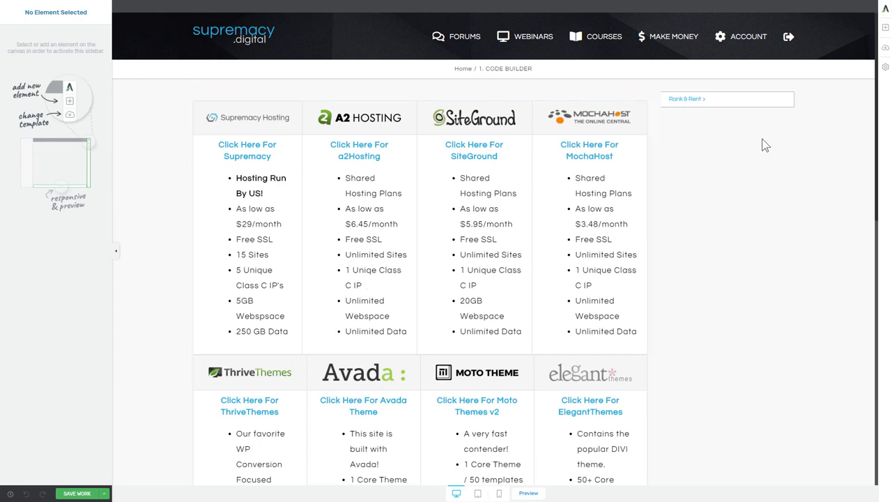
pyautogui.click(883, 29)
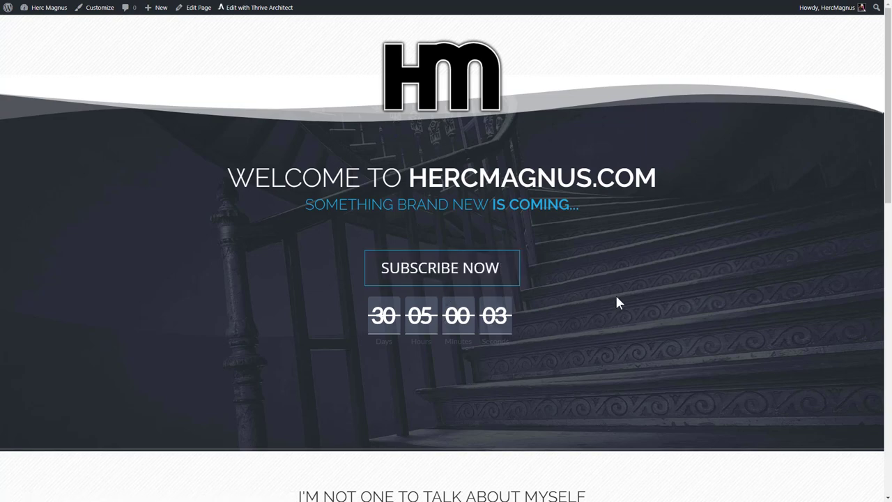
# Step: Look through the "Something Brand New Is Coming" landing page and its testimonials, then open that site's WordPress dashboard
pyautogui.scroll(-3, 533, 266)
pyautogui.scroll(-5, 498, 257)
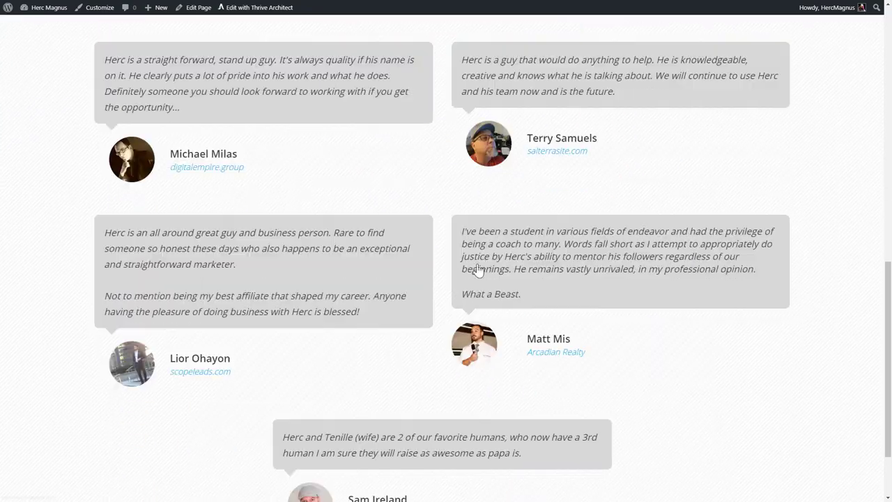
pyautogui.scroll(8, 475, 284)
pyautogui.scroll(2, 473, 290)
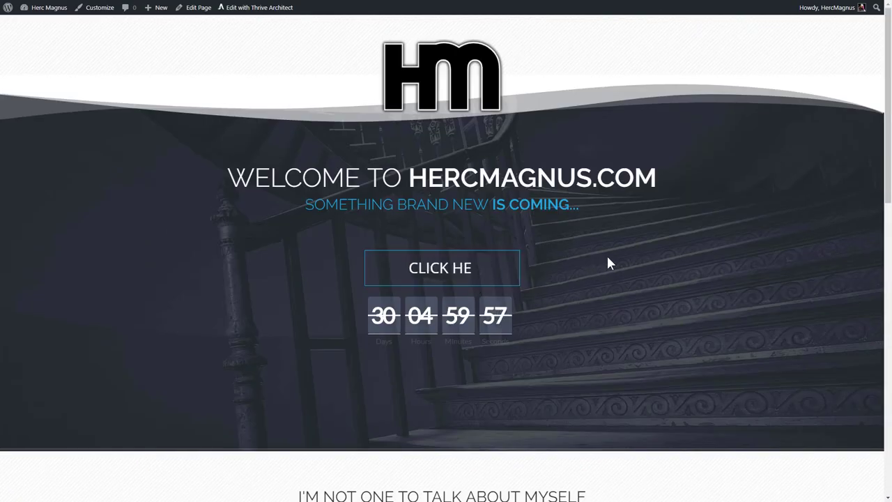
pyautogui.moveTo(44, 17)
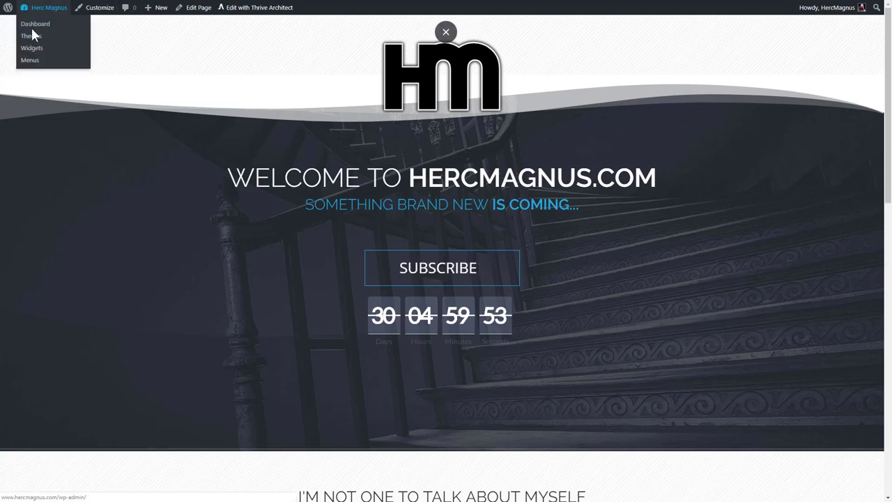
pyautogui.click(30, 32)
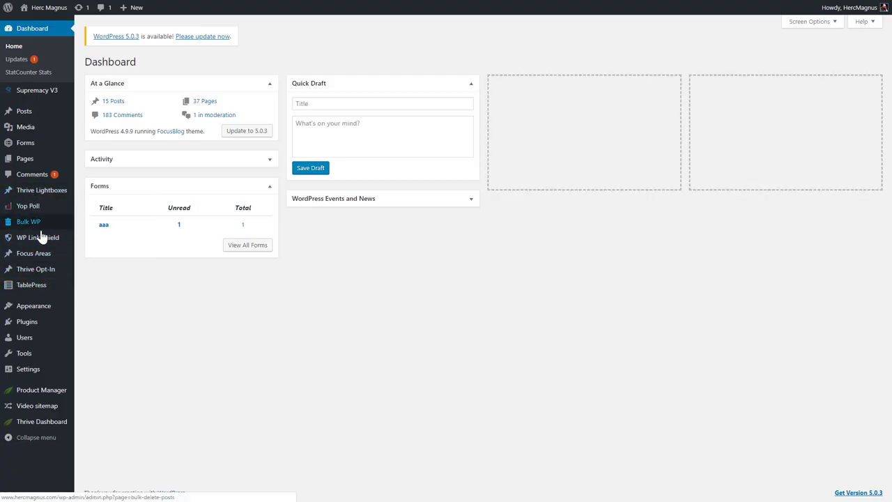
# Step: Open the installed themes of the landing page's site from its WordPress dashboard
pyautogui.moveTo(29, 196)
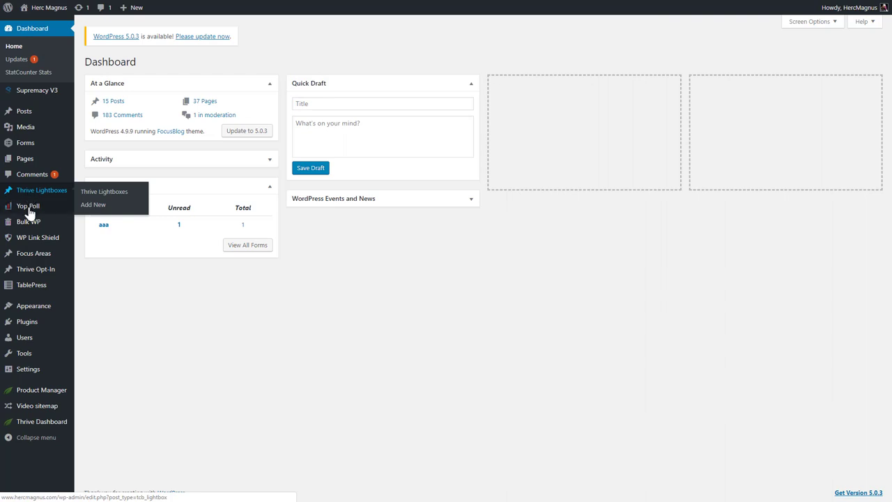
pyautogui.moveTo(61, 309)
pyautogui.click(90, 310)
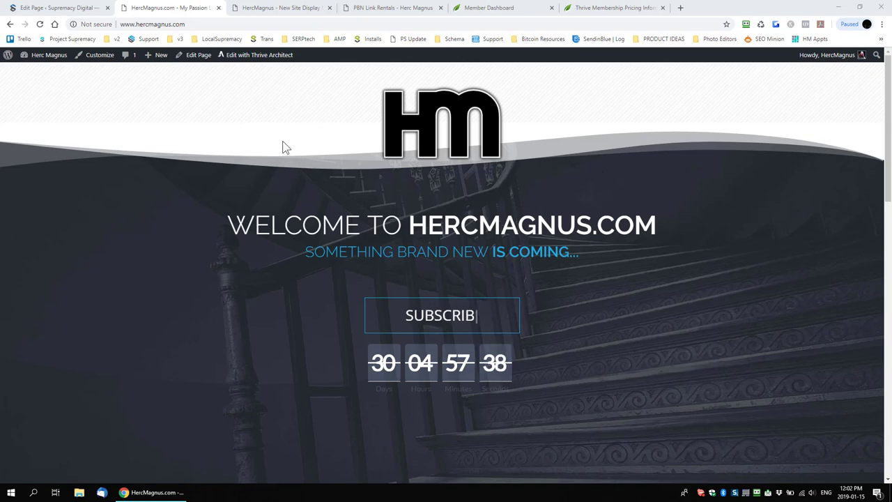
# Step: Trigger the home page's exit popup, then switch to the PBN Link Rentals page and look over its introduction
pyautogui.moveTo(247, 5)
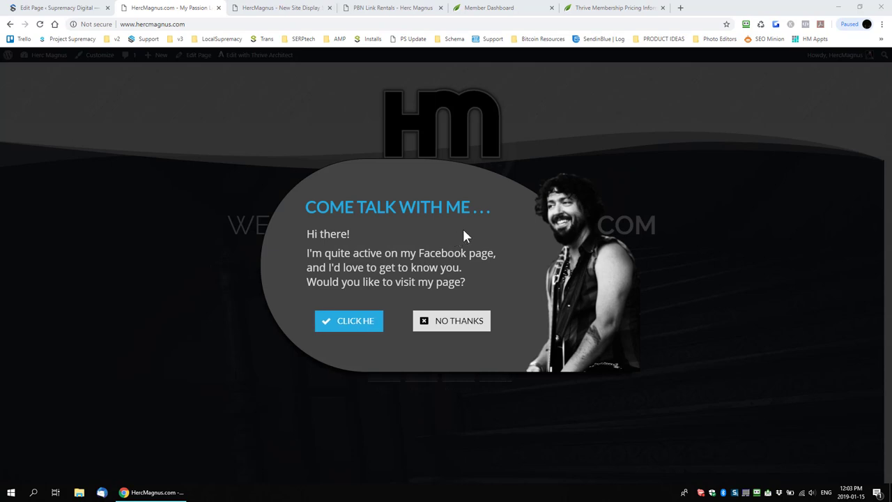
pyautogui.click(388, 9)
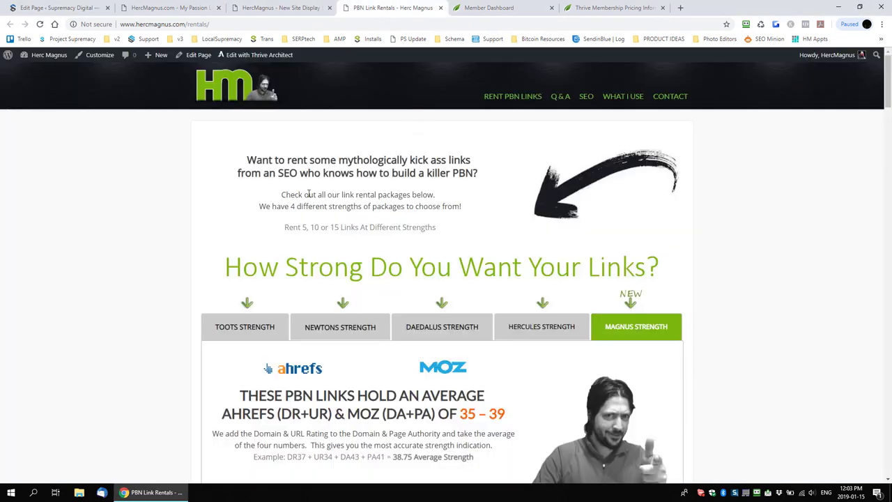
pyautogui.scroll(-4, 118, 196)
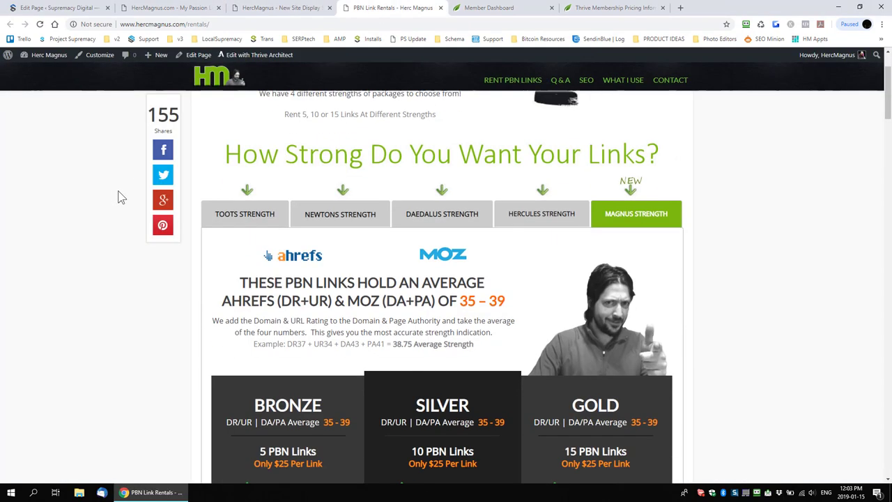
pyautogui.scroll(4, 111, 197)
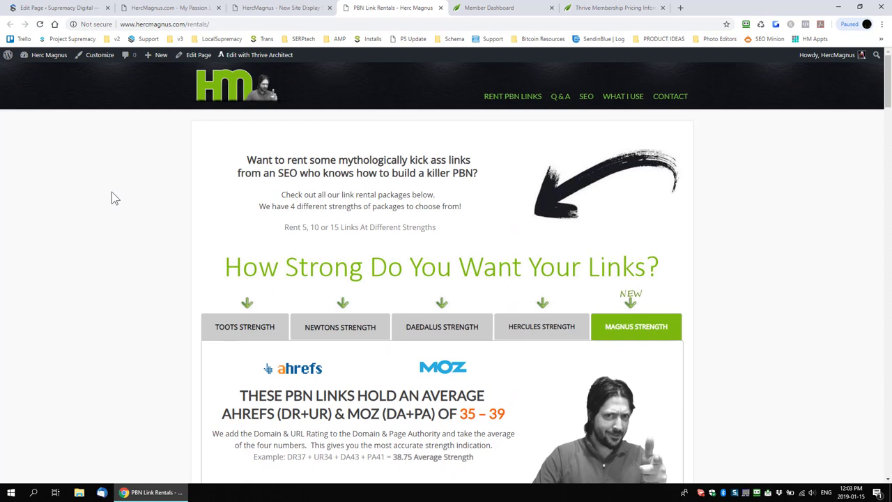
pyautogui.scroll(-1, 111, 195)
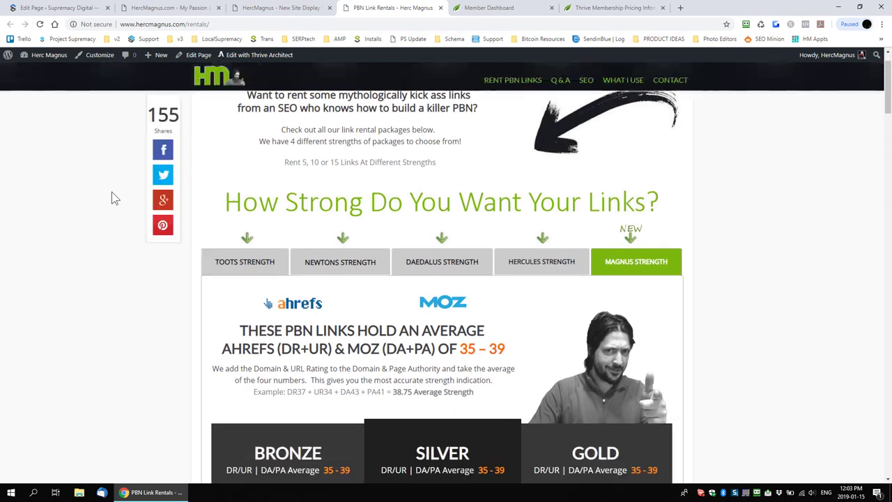
# Step: View the link rental packages for Toots, Newtons, Daedalus, Hercules and Magnus Strength one after another
pyautogui.click(268, 262)
pyautogui.scroll(-1, 398, 174)
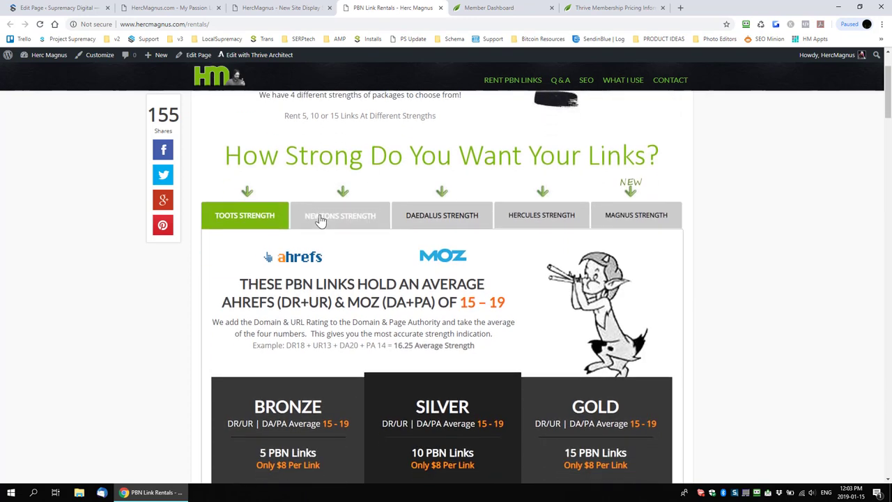
pyautogui.click(320, 219)
pyautogui.click(471, 221)
pyautogui.click(565, 222)
pyautogui.click(659, 215)
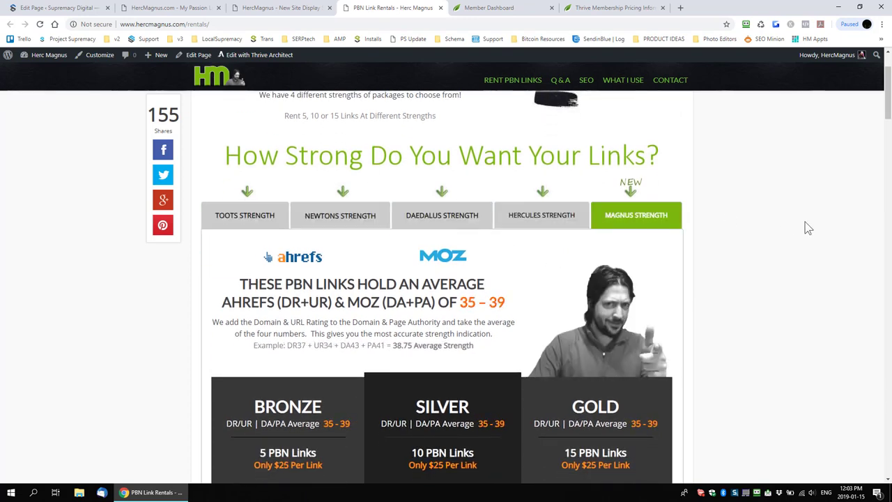
# Step: Look through the Magnus Strength pricing and the client testimonials, then return to the package overview
pyautogui.scroll(-3, 751, 253)
pyautogui.scroll(-11, 751, 259)
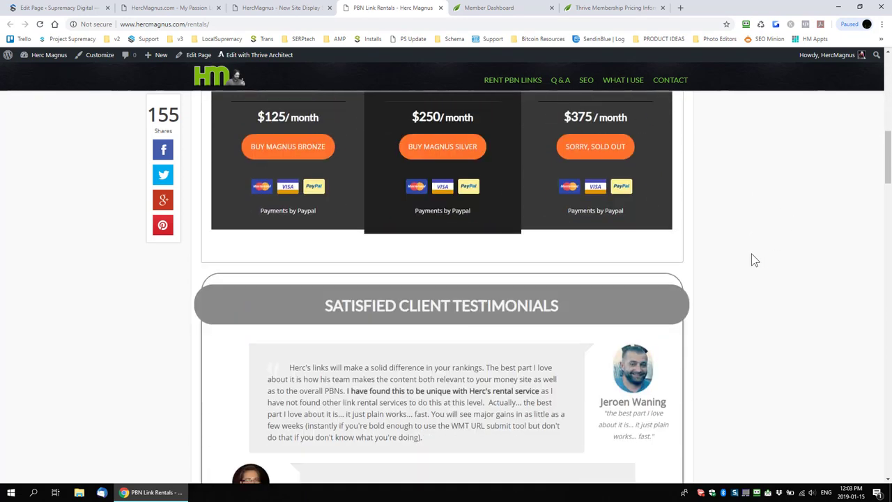
pyautogui.scroll(15, 754, 259)
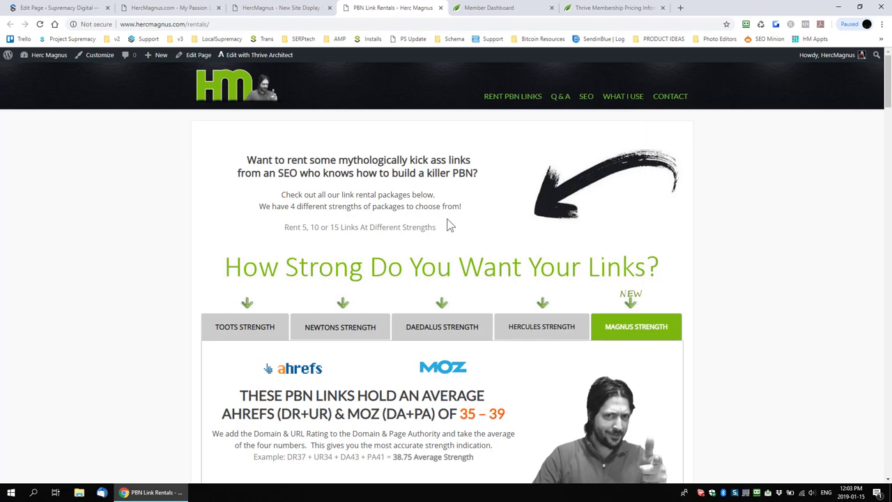
pyautogui.scroll(-2, 449, 224)
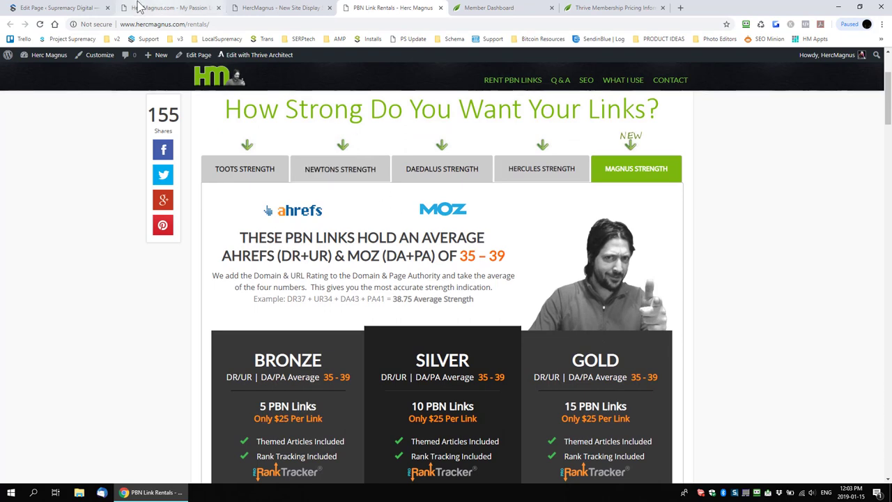
# Step: Return to the Supremacy Digital site full screen and open Thrive Product Manager to examine its available plugins and themes
pyautogui.click(70, 9)
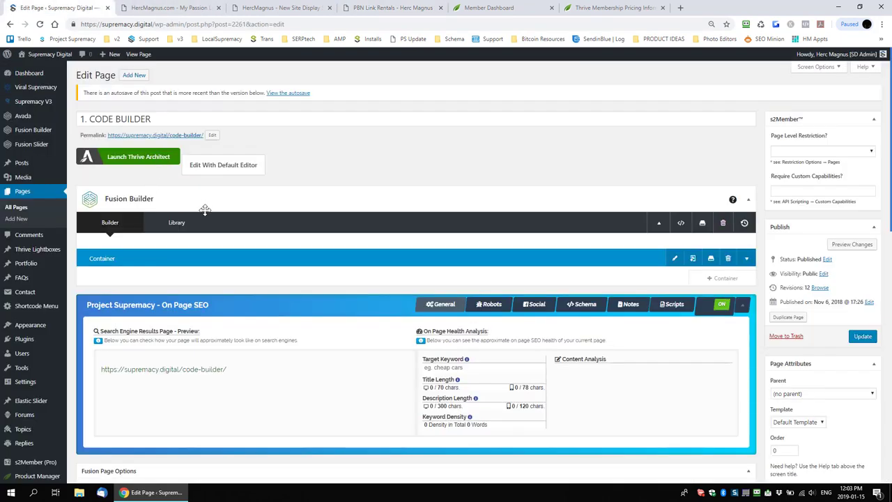
pyautogui.press('F11')
pyautogui.scroll(-3, 307, 209)
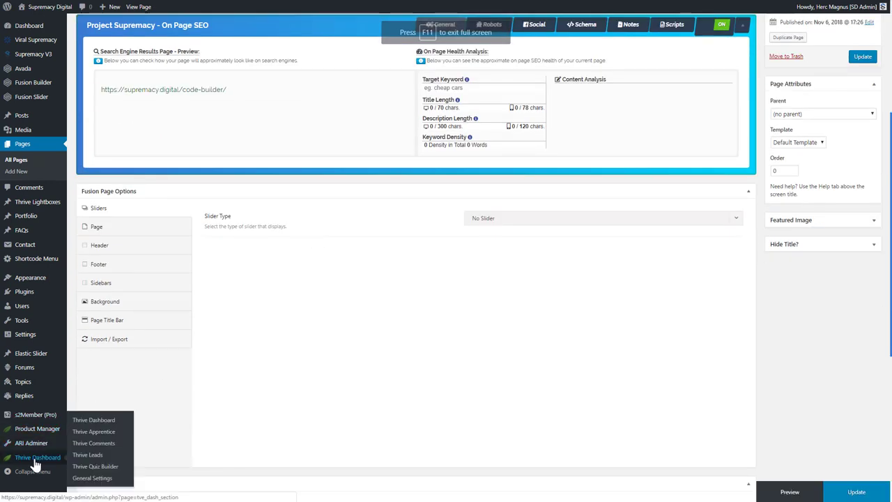
pyautogui.click(28, 430)
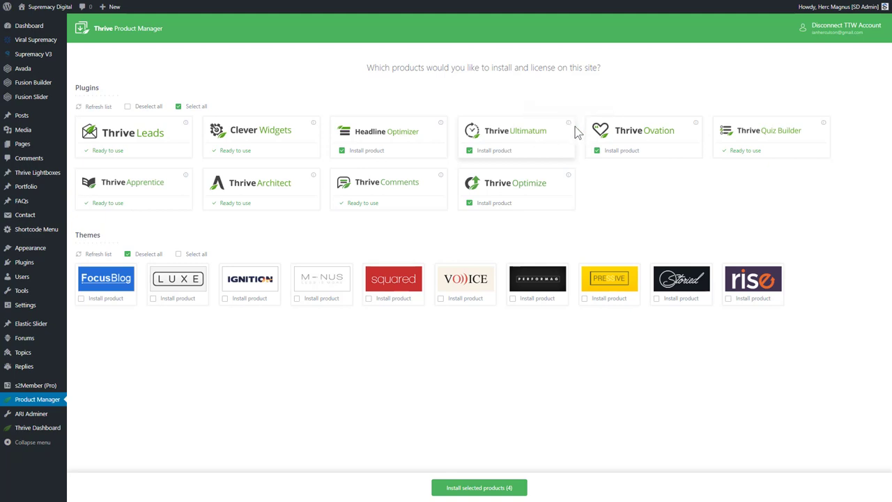
pyautogui.moveTo(696, 124)
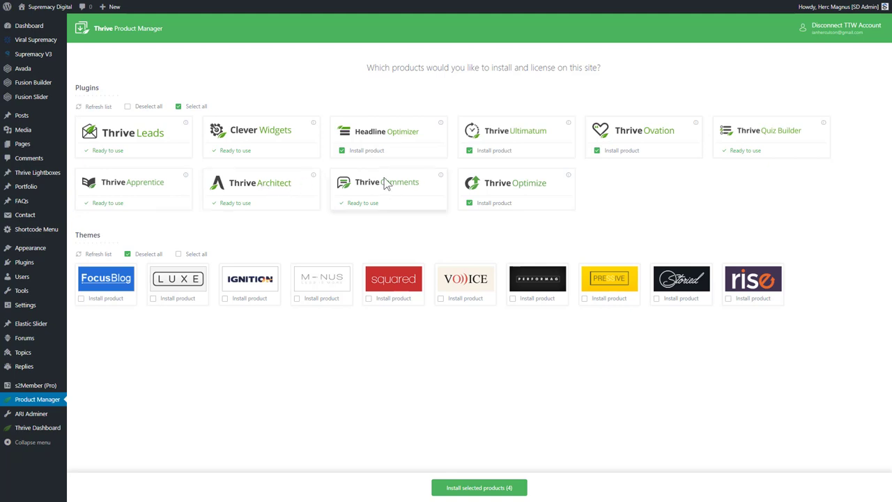
pyautogui.moveTo(569, 175)
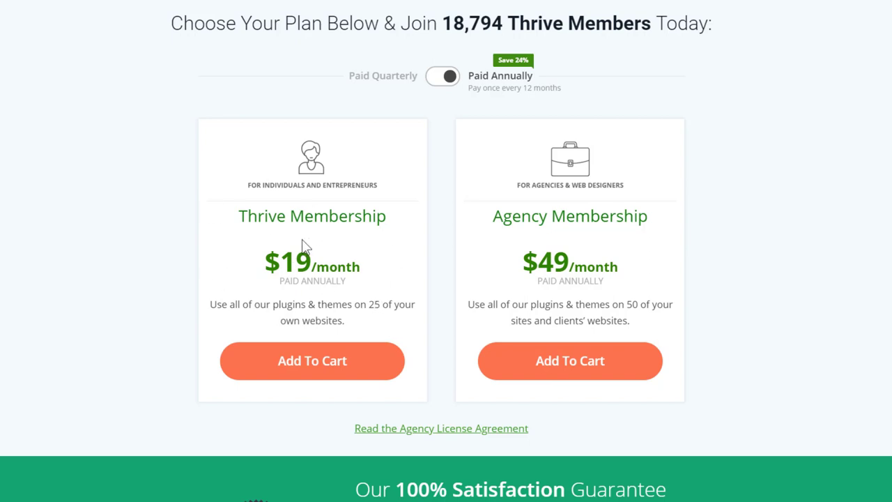
# Step: Compare quarterly and annual billing for the Thrive and Agency memberships, leaving the plans on Paid Annually
pyautogui.click(446, 78)
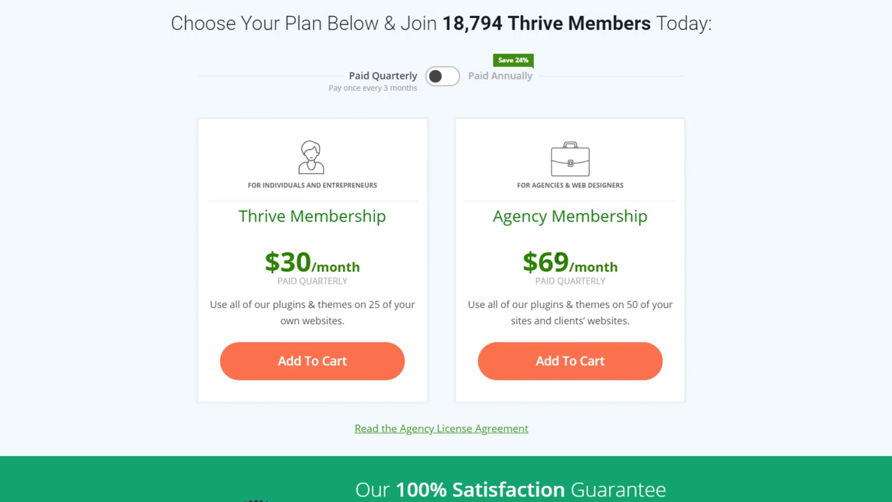
pyautogui.click(450, 79)
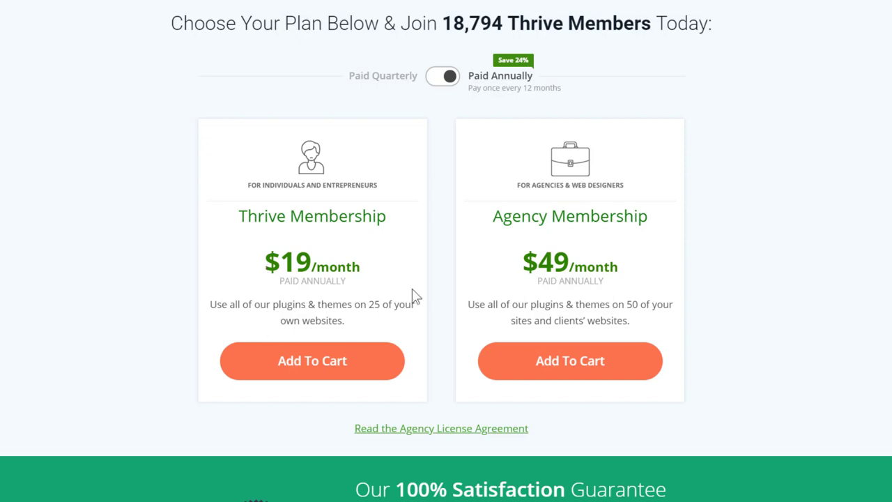
pyautogui.scroll(3, 466, 277)
pyautogui.scroll(-1, 467, 277)
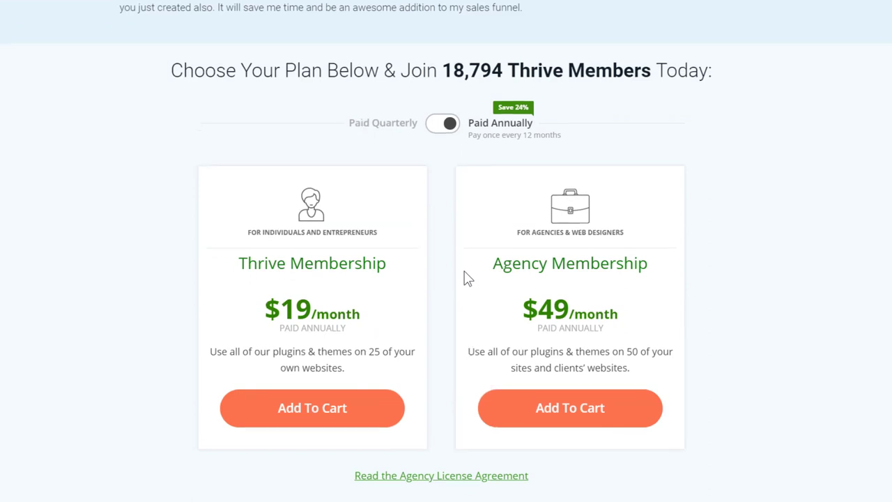